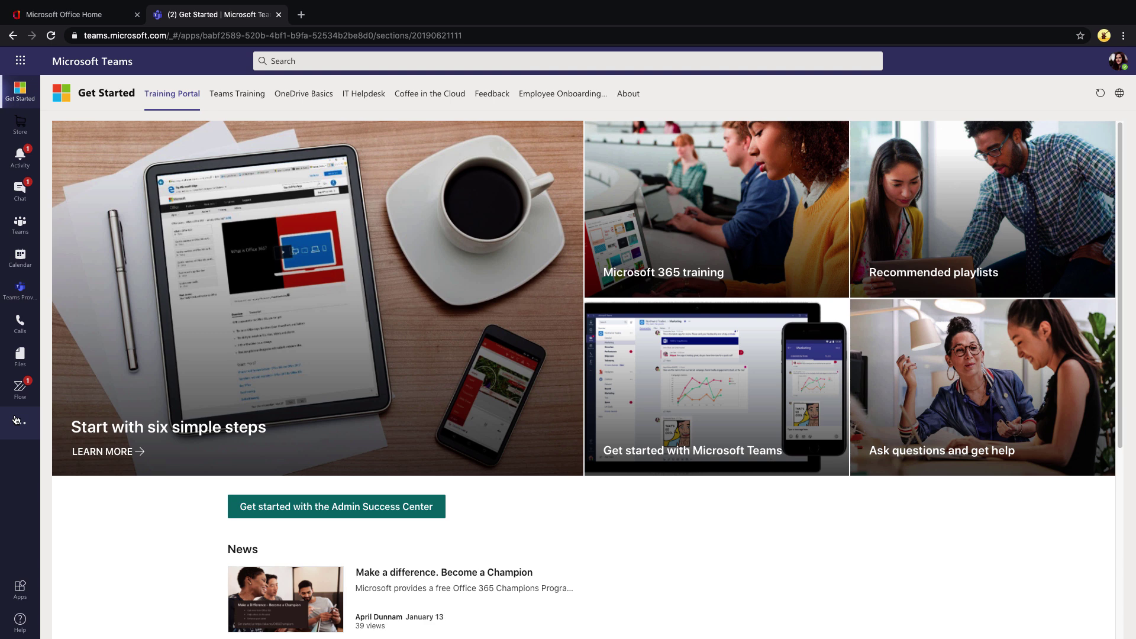
Step: In Power Apps, view the Employee ideas app details and screenshots, then start adding it to a team
click(17, 421)
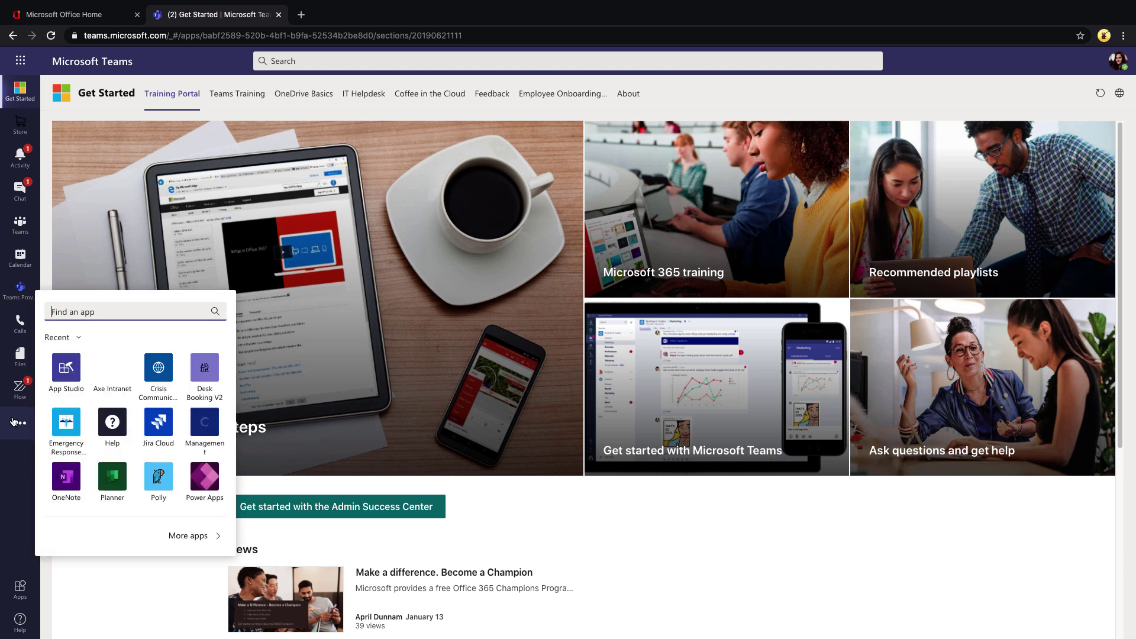
click(205, 476)
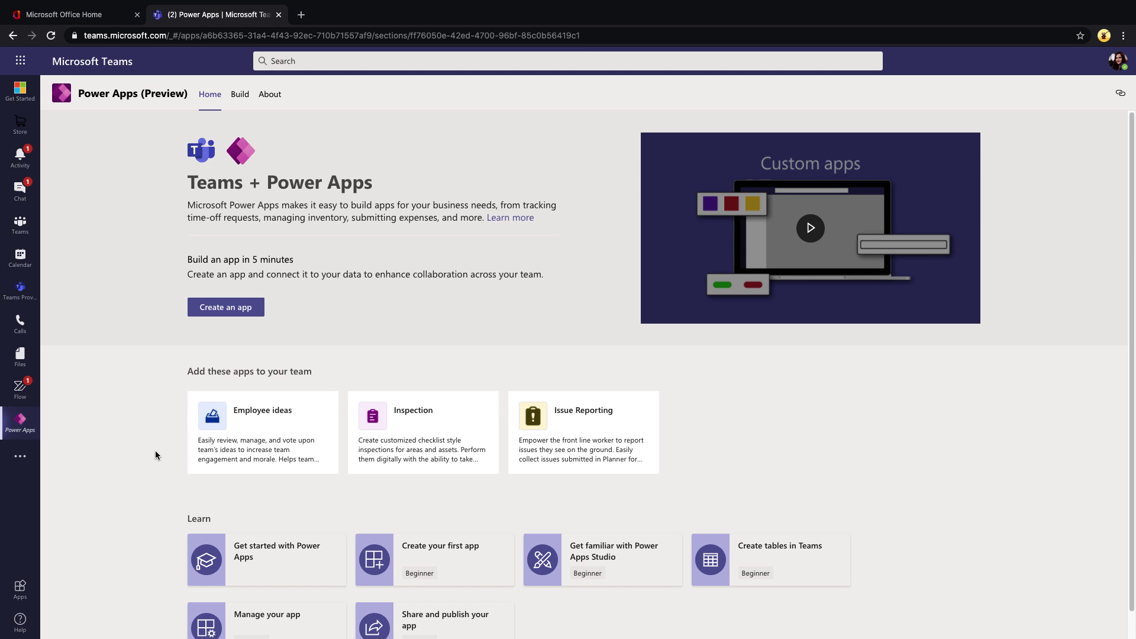
click(252, 444)
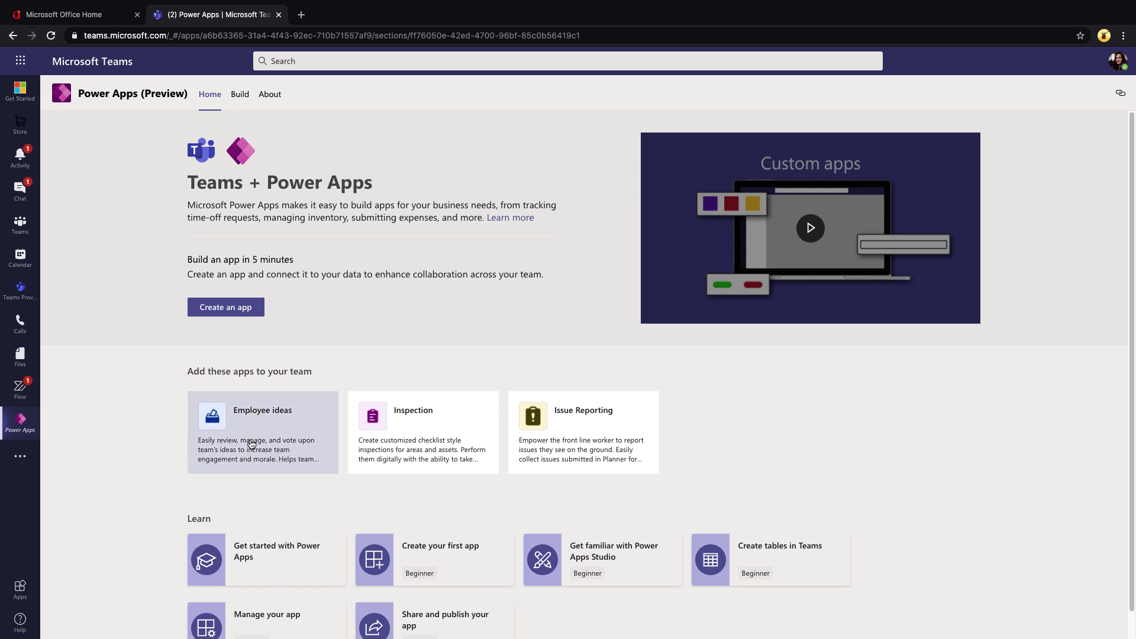
click(802, 306)
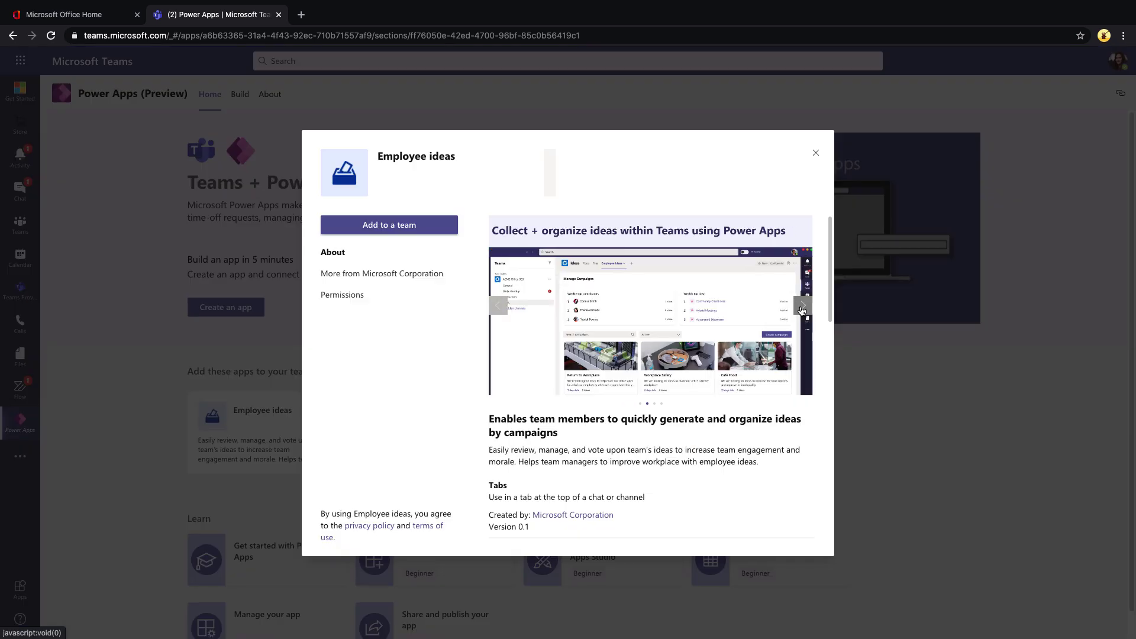
click(802, 306)
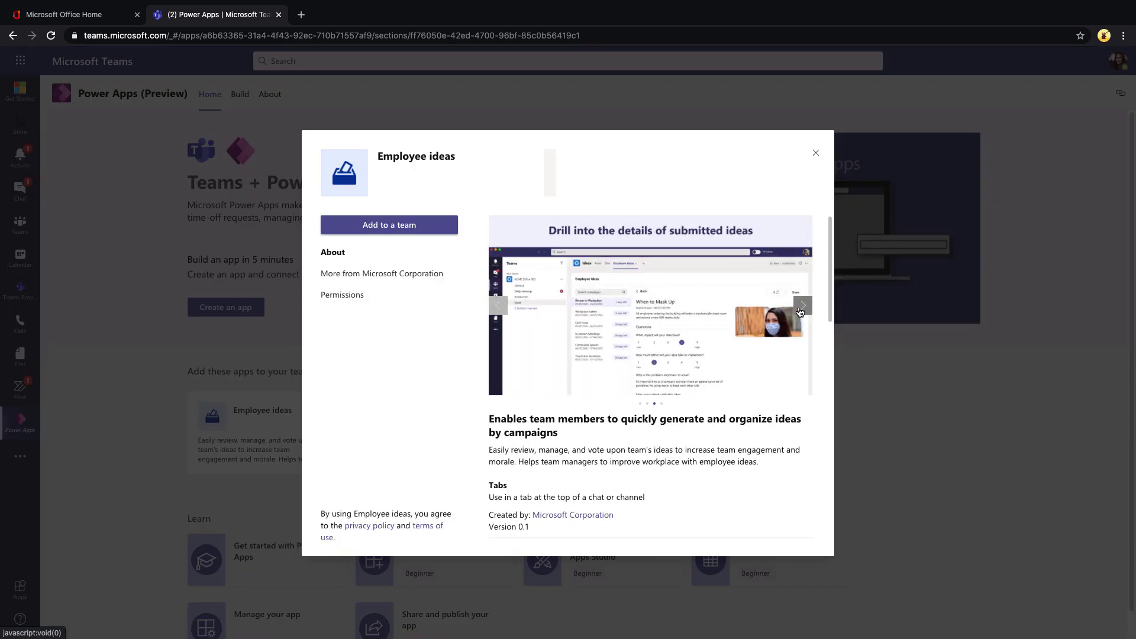
click(414, 231)
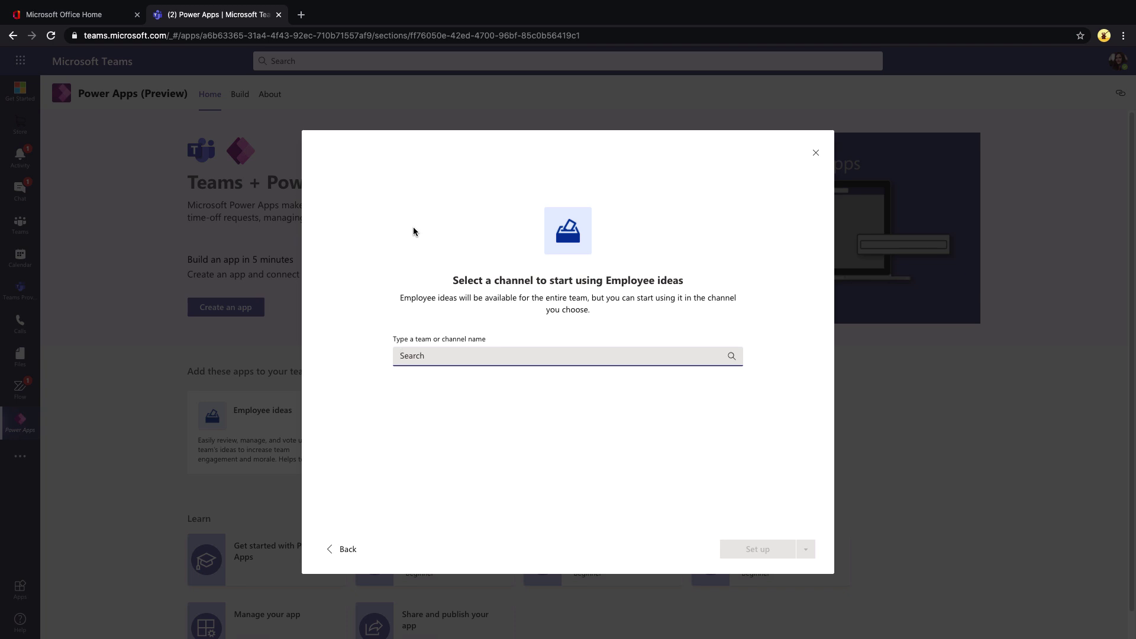
Step: Add Employee ideas as a tab in HR's General channel without posting about it to the channel
text(HR)
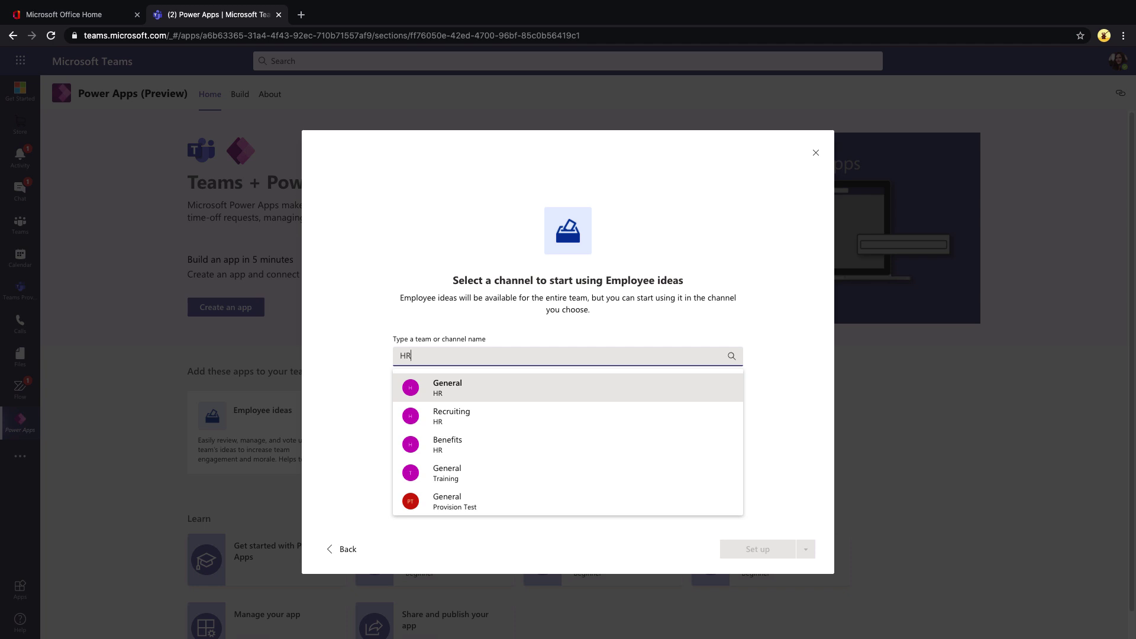
click(472, 390)
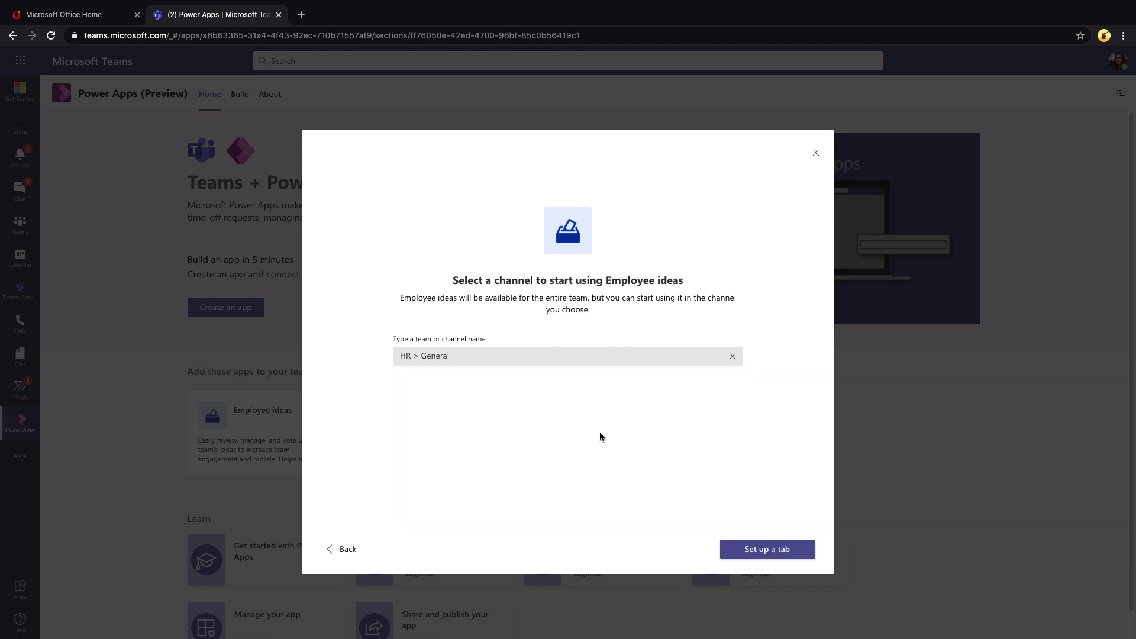
click(791, 553)
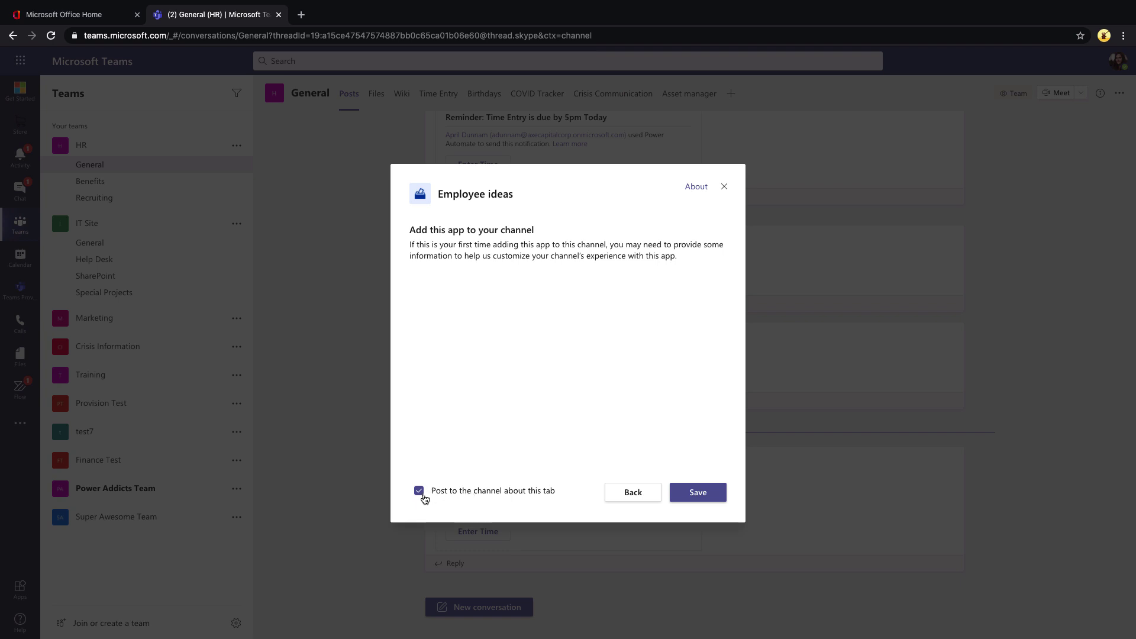
click(421, 493)
click(696, 499)
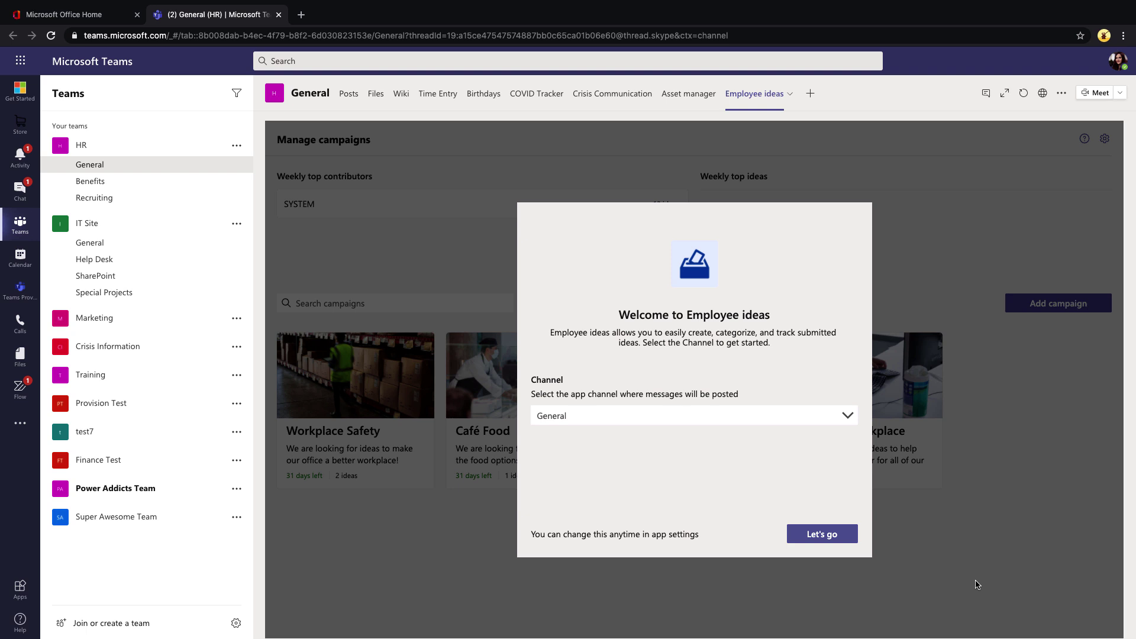
Step: Keep General as the posting channel and finish the Employee ideas welcome setup
click(840, 419)
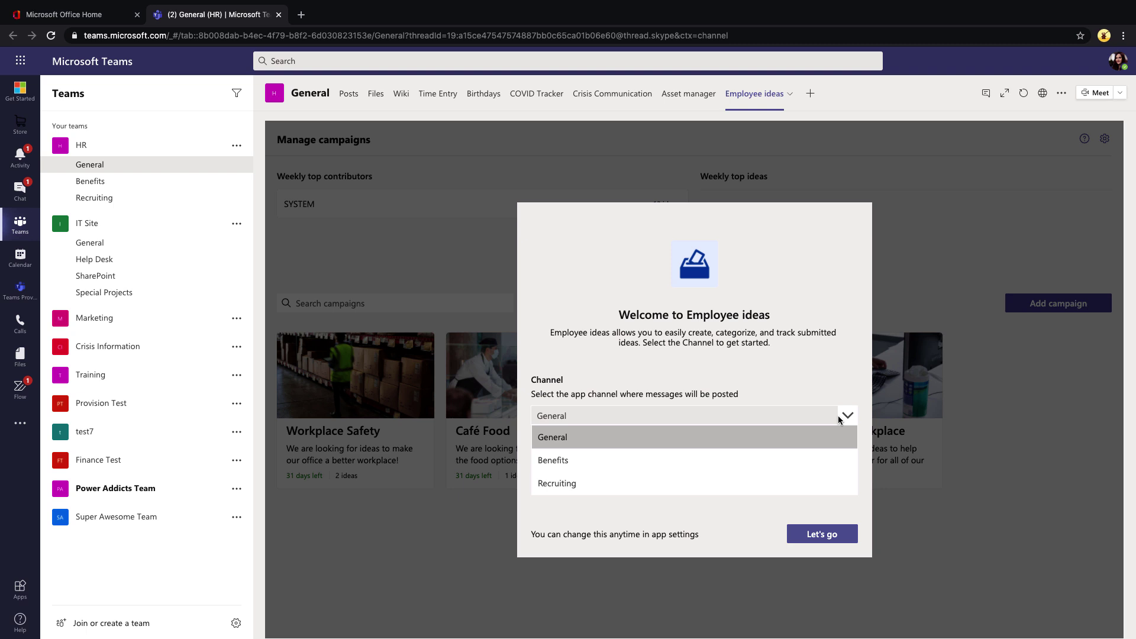
click(645, 439)
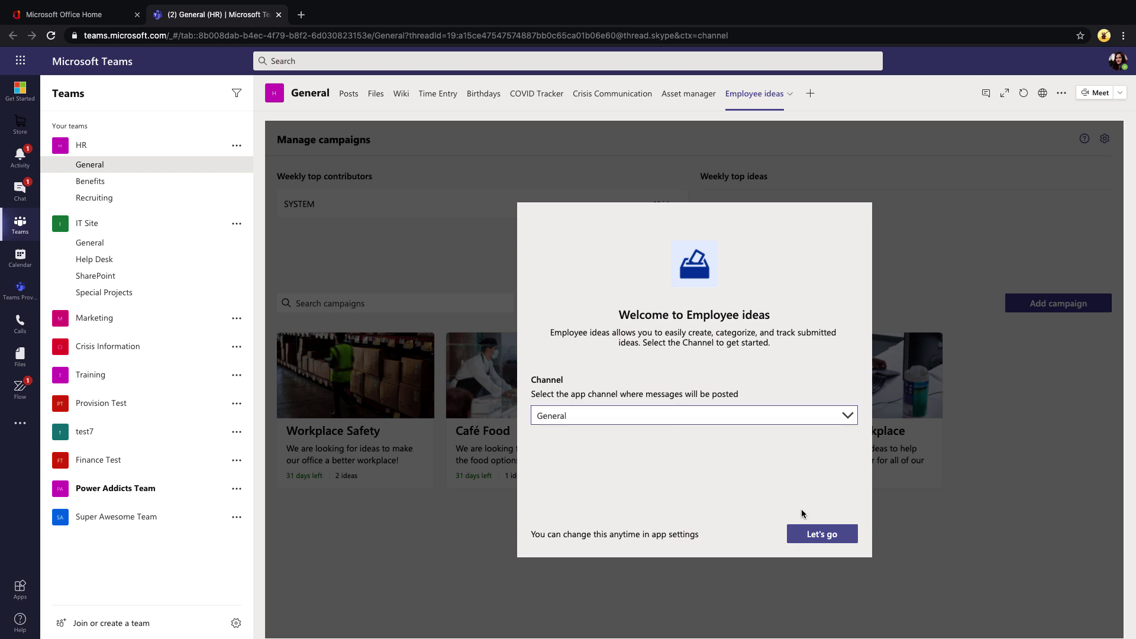
click(840, 536)
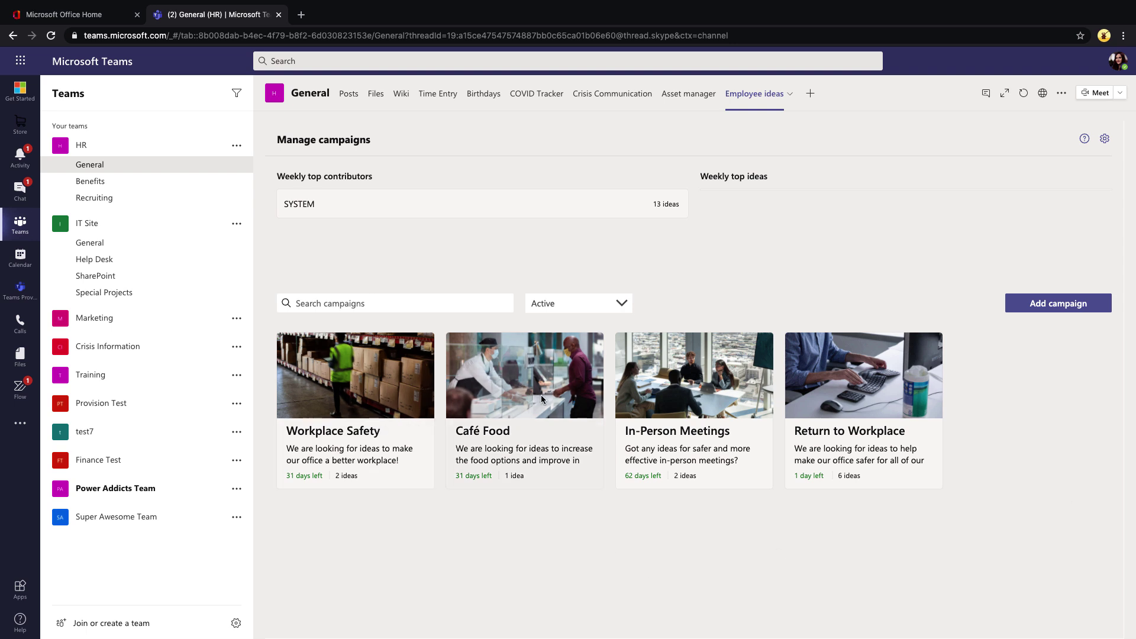
Step: In Return to Workplace, review the Social Distancing idea and like In-Office Schedule
click(877, 365)
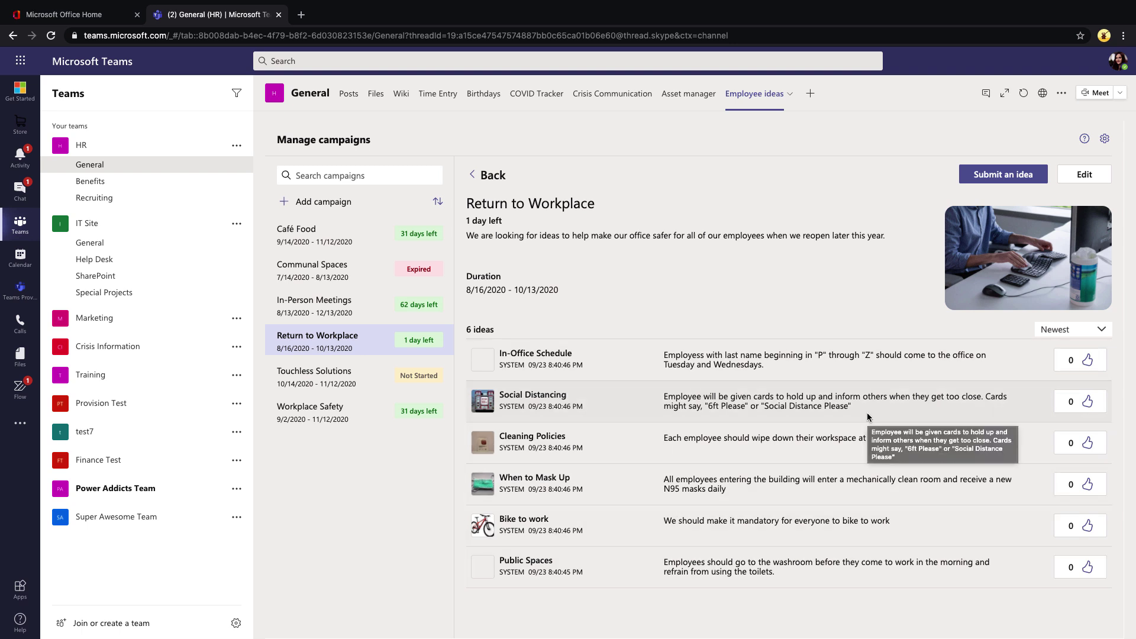
click(796, 408)
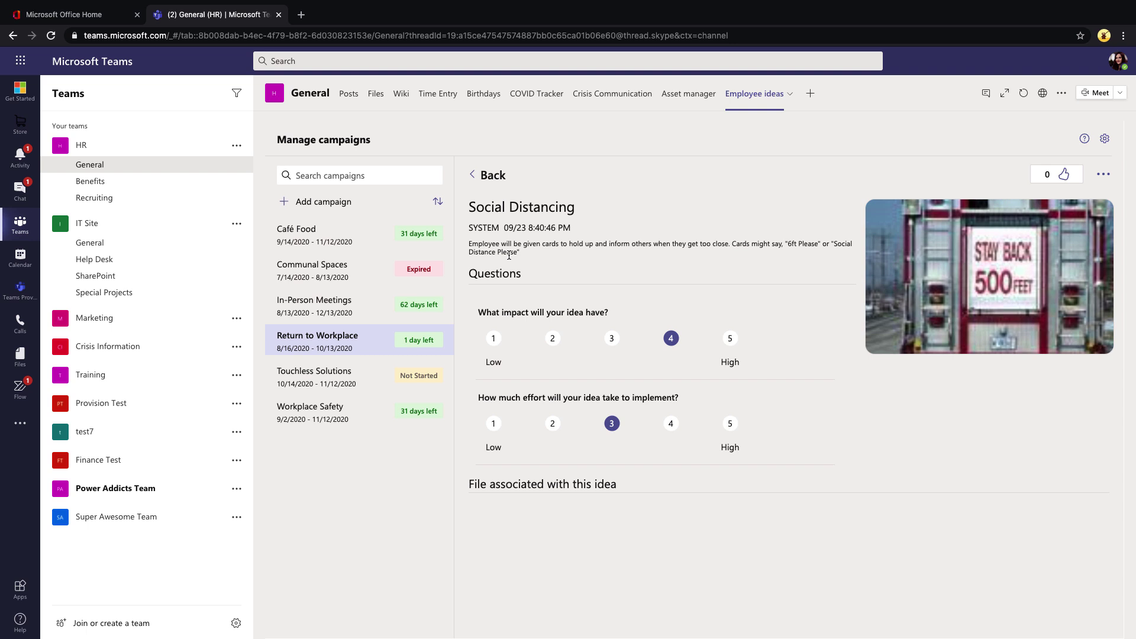
click(1064, 174)
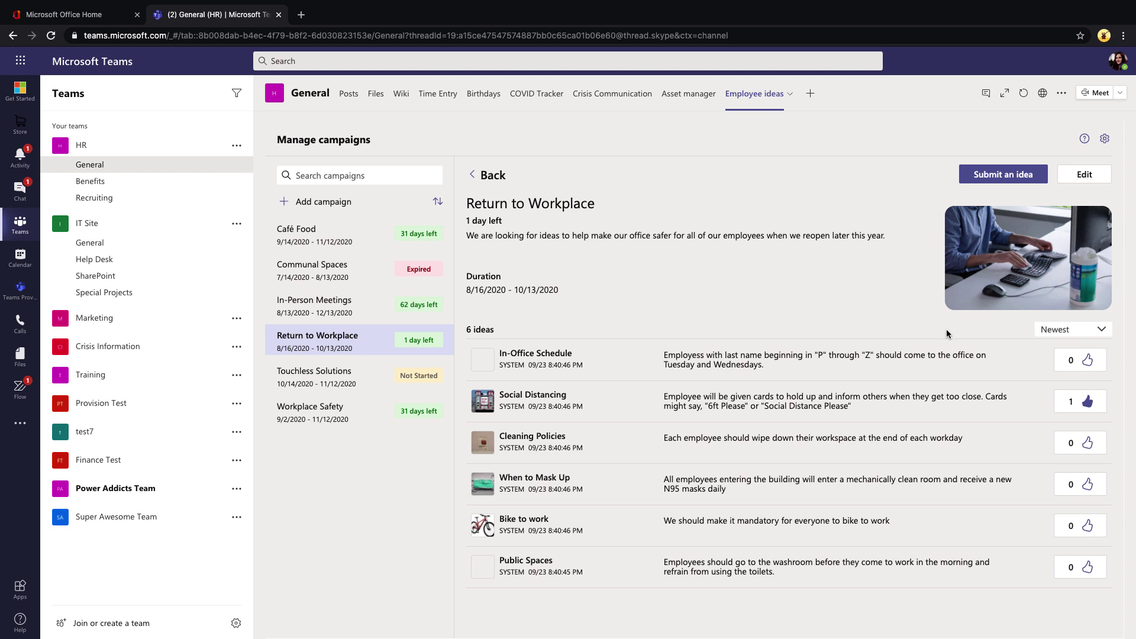
click(1088, 360)
Step: Keep ideas sorted by Newest and start a new idea submission
click(1102, 330)
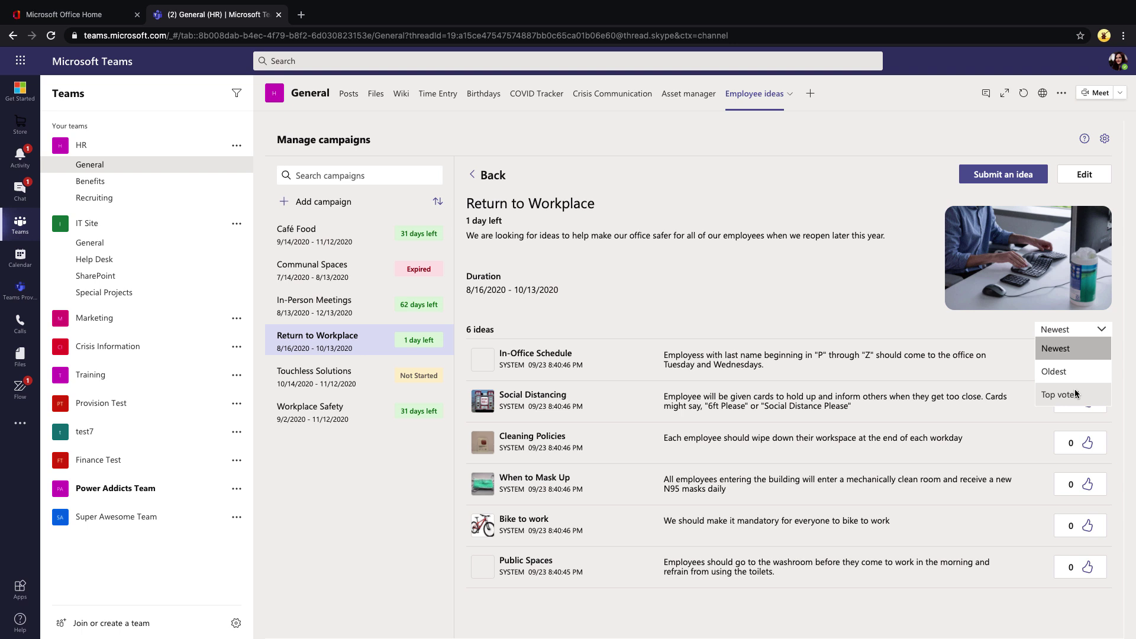
click(613, 338)
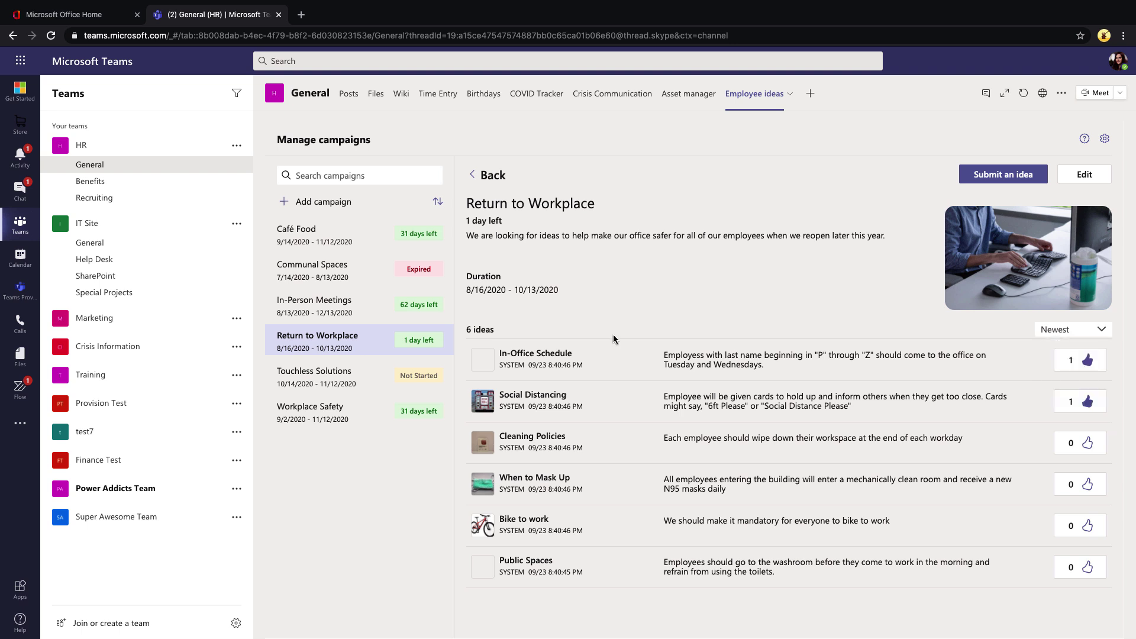
click(1000, 176)
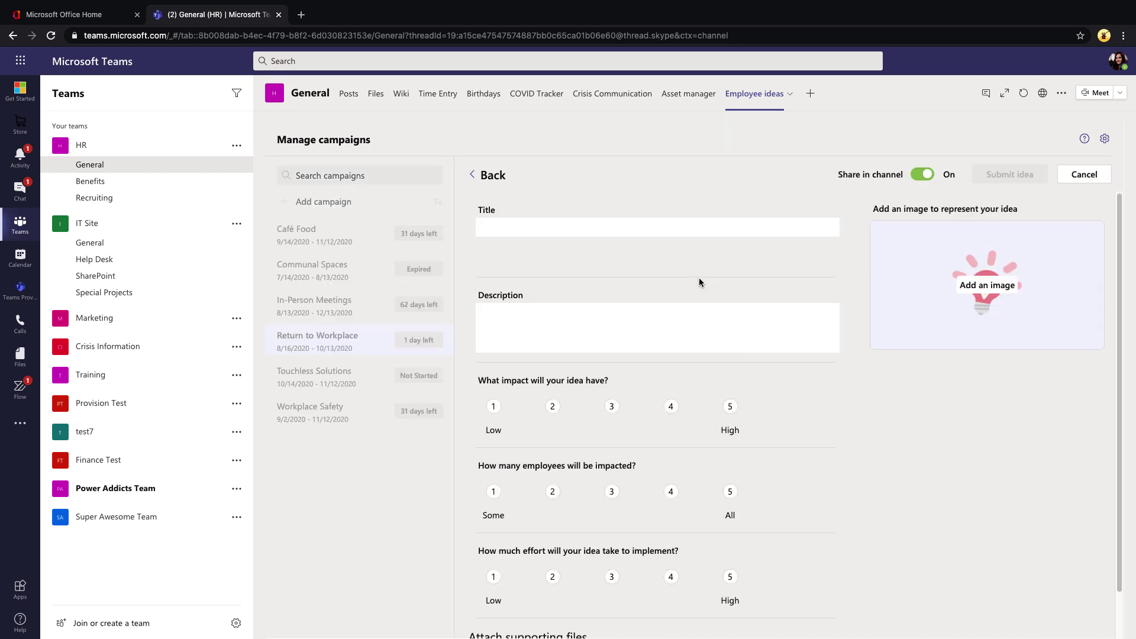
Step: Enter the idea title 'Offer a desk booking system' with its desk-reservation social distancing description
click(604, 231)
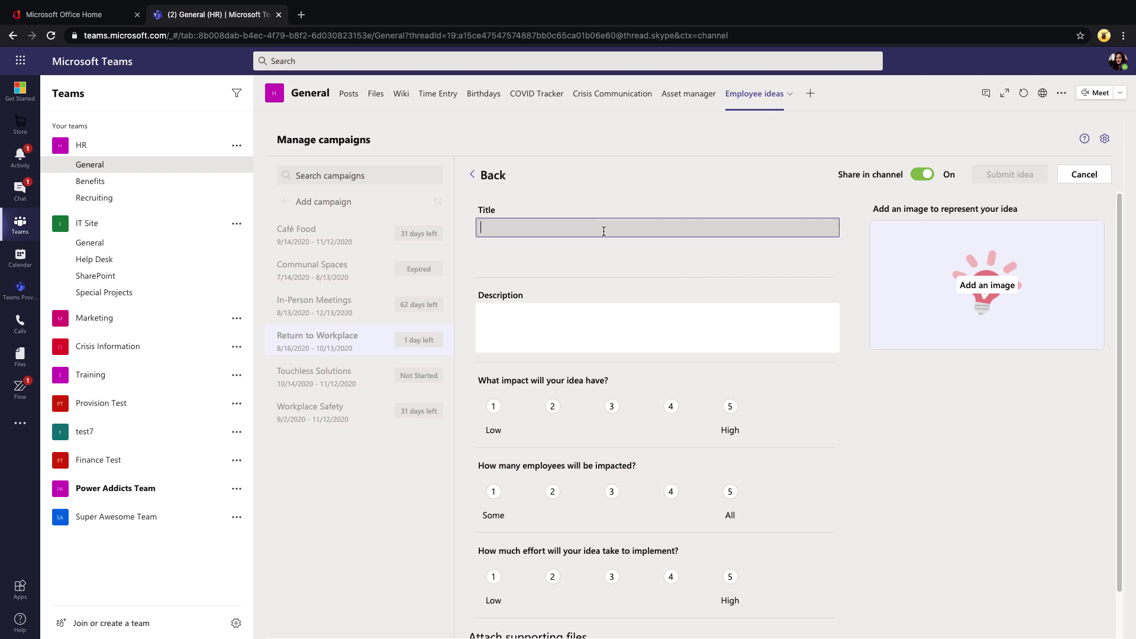
text(Offer a desk booking system)
click(555, 317)
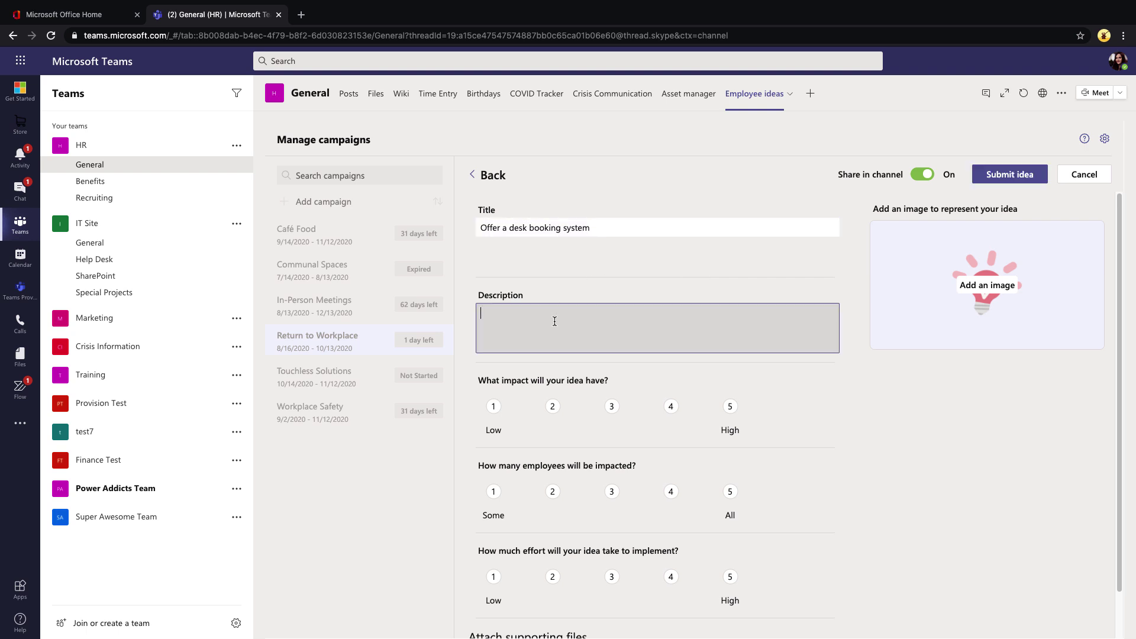
text(Require staff to book a reservation for a desk to maintain social distancing)
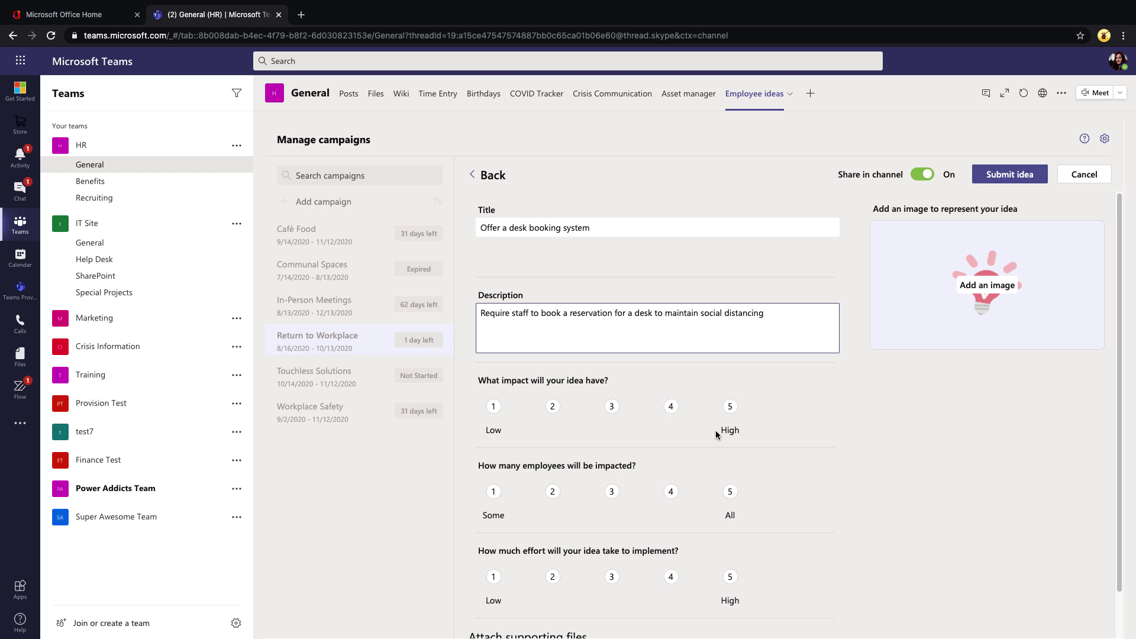
scroll(716, 431, down, 1)
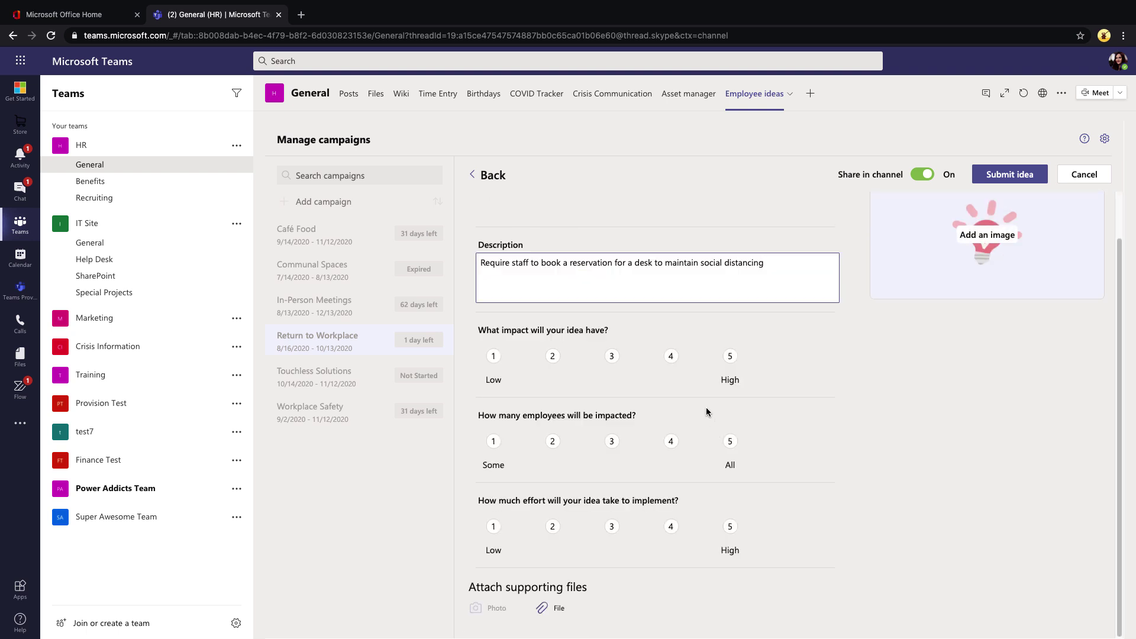
Step: Rate the idea's impact 4, set its effort rating, and attach approval.png
click(671, 355)
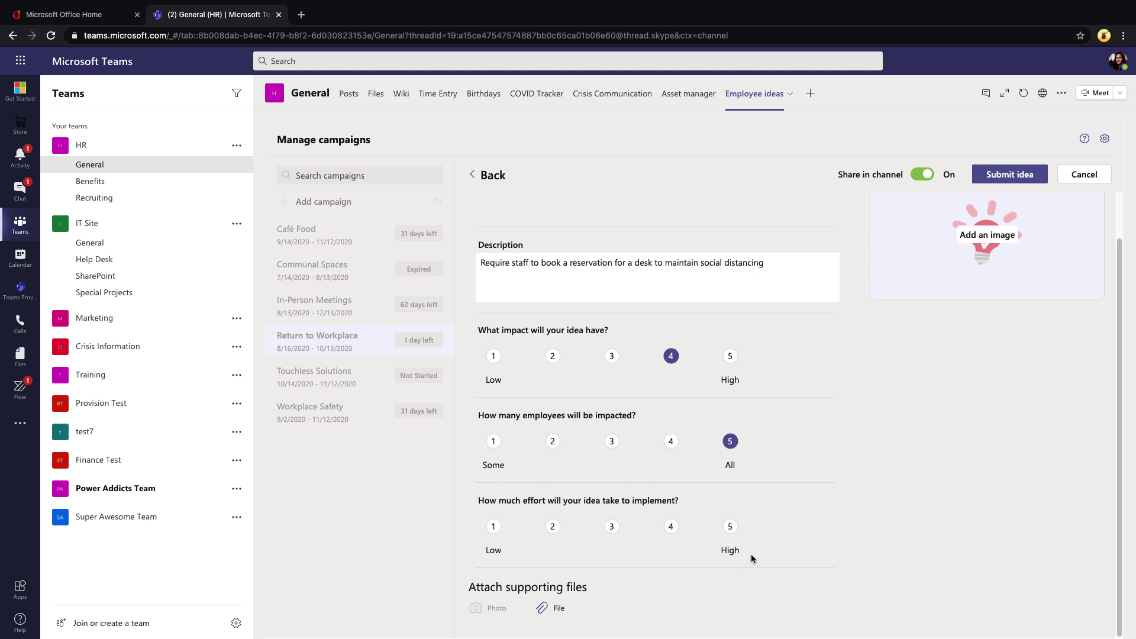
click(612, 526)
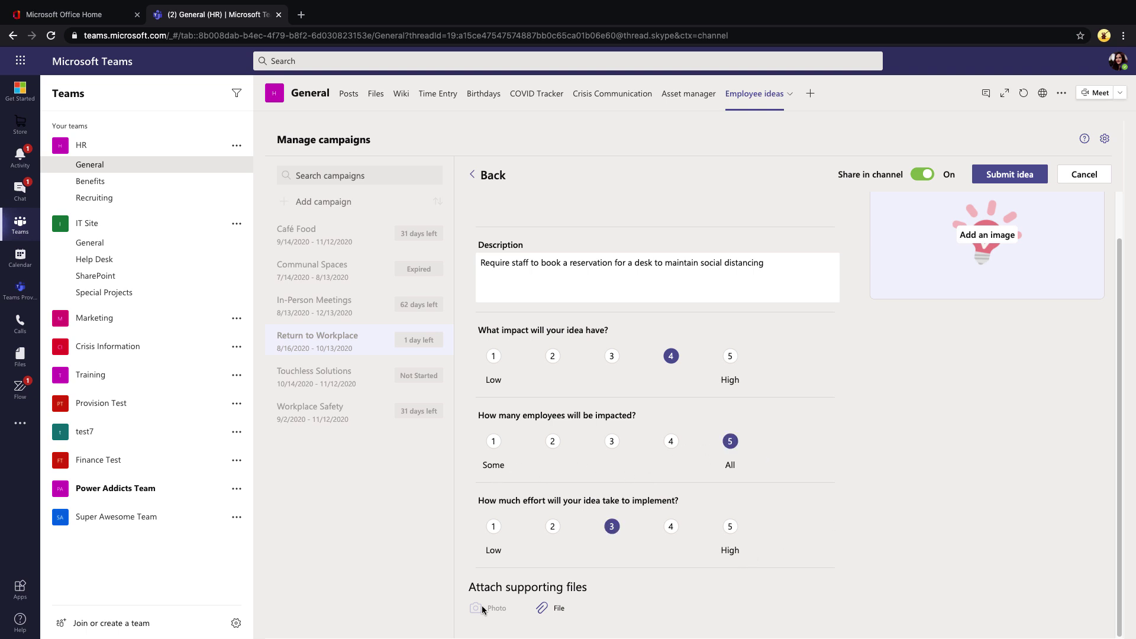
click(551, 609)
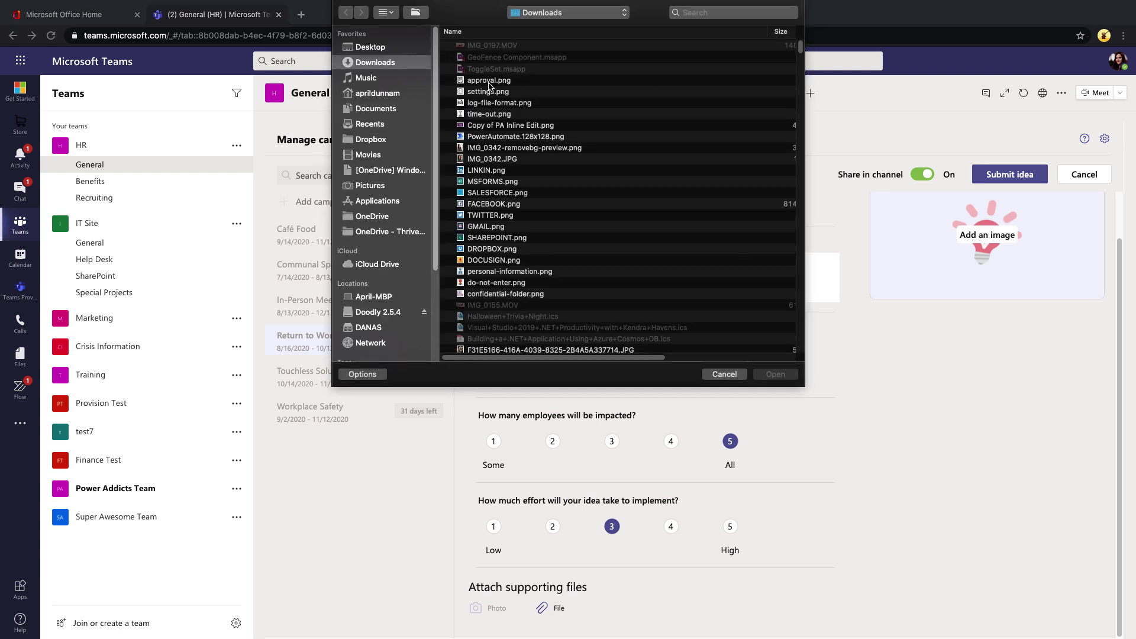
double_click(489, 83)
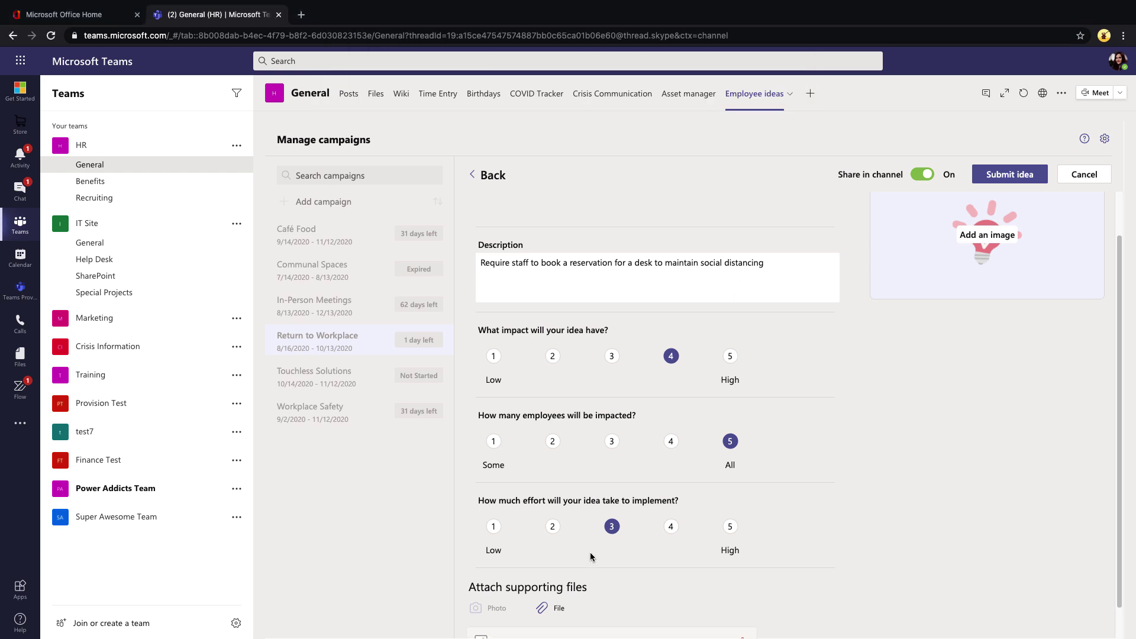
scroll(889, 529, up, 3)
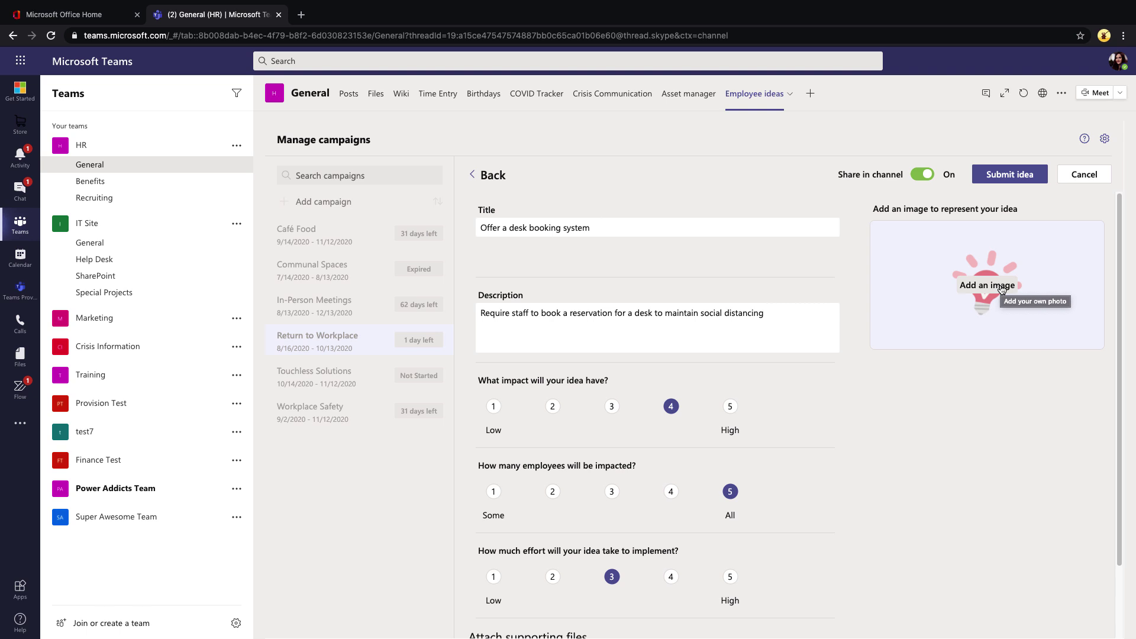
Step: Add a picture, keep channel sharing on, and submit the idea
click(1002, 287)
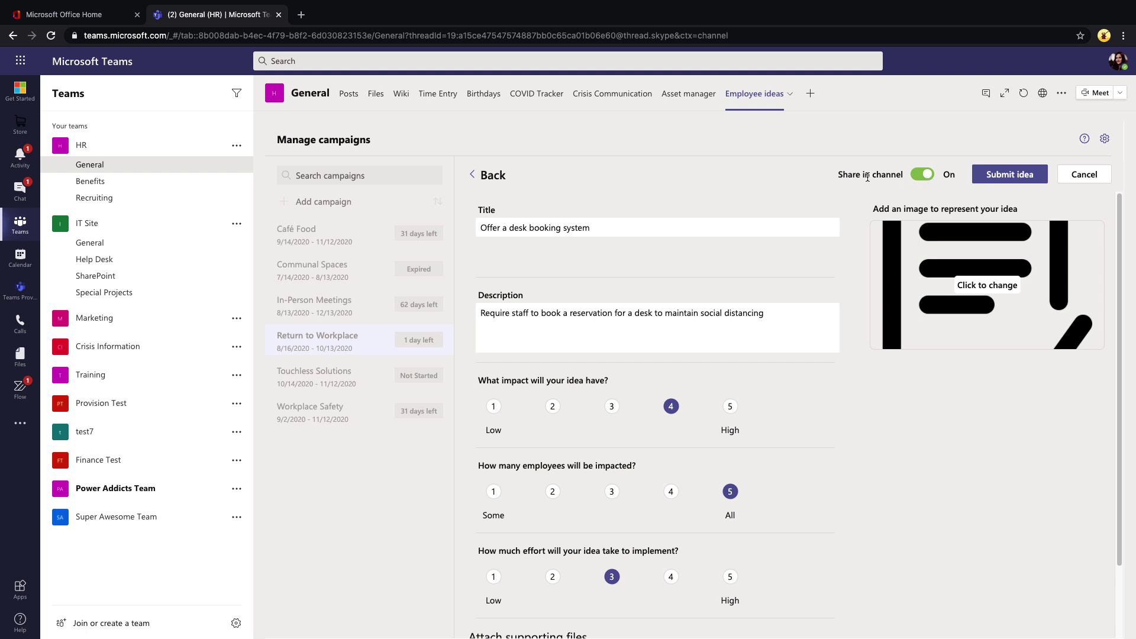
click(926, 177)
click(922, 177)
click(999, 177)
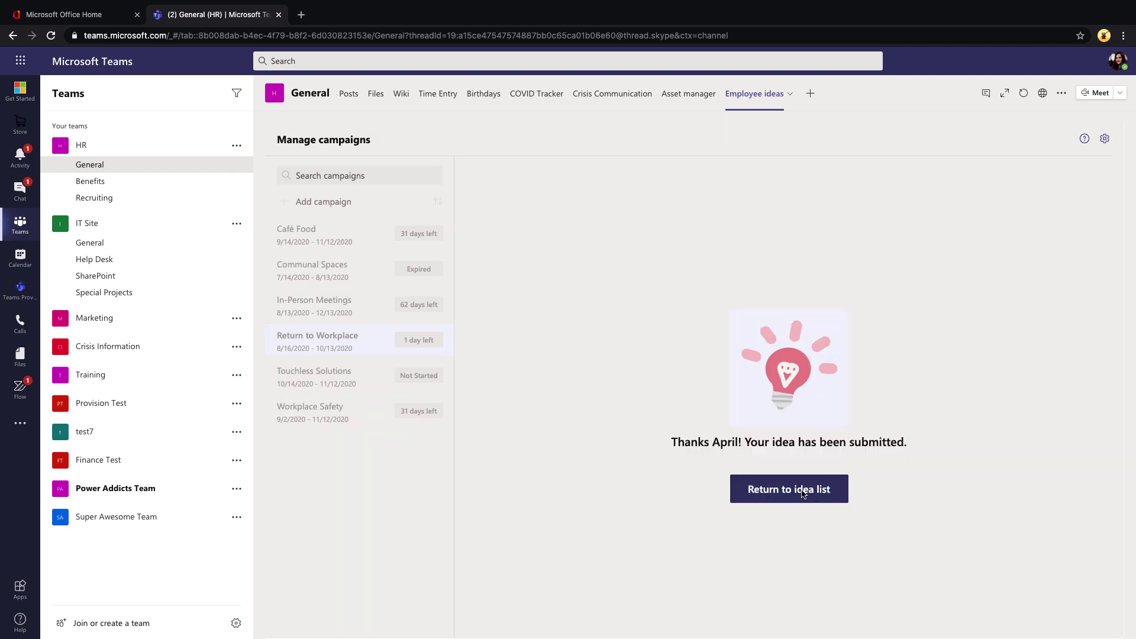
Step: Go back from the confirmation to the idea list, then to the campaigns overview
click(803, 494)
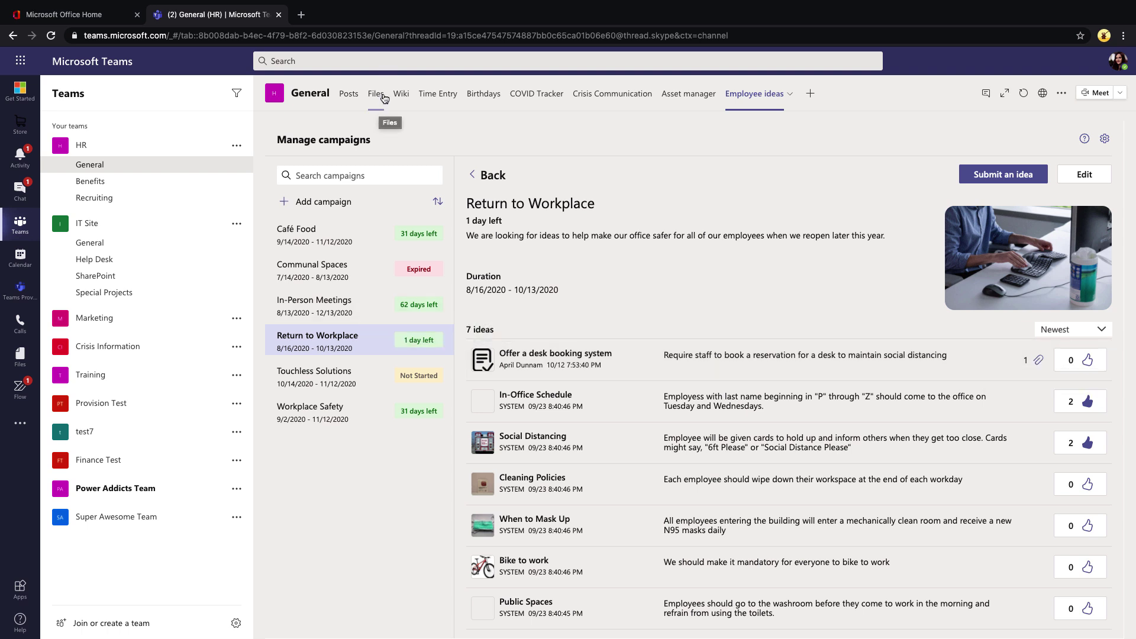
click(347, 94)
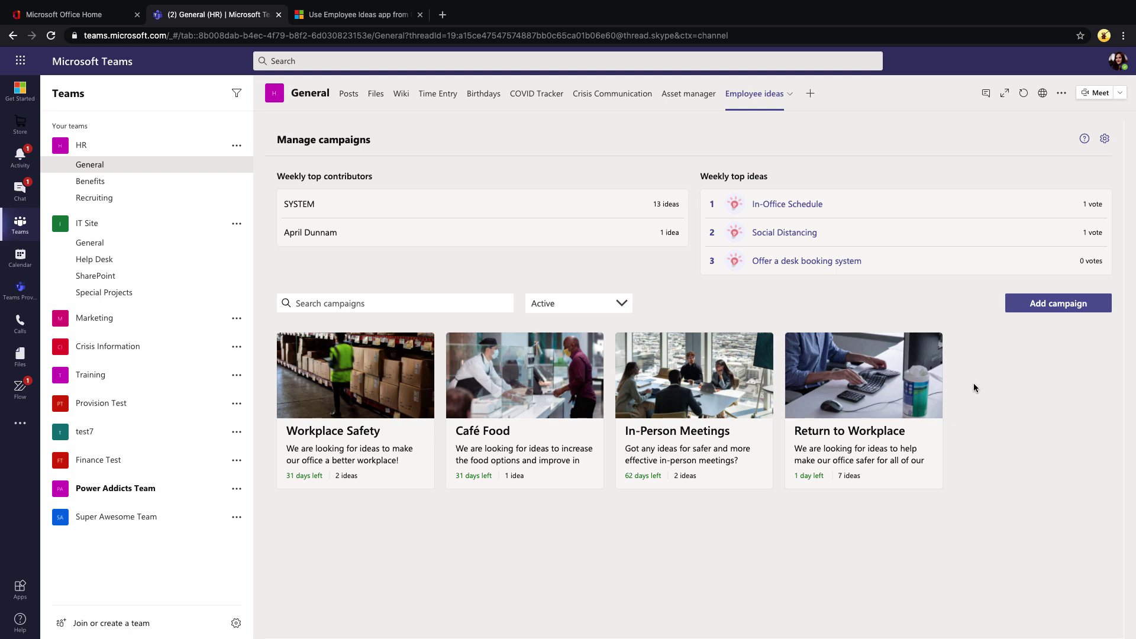
Step: Create a new campaign named 'Christmas Party' ending December 21, 2020
click(1076, 306)
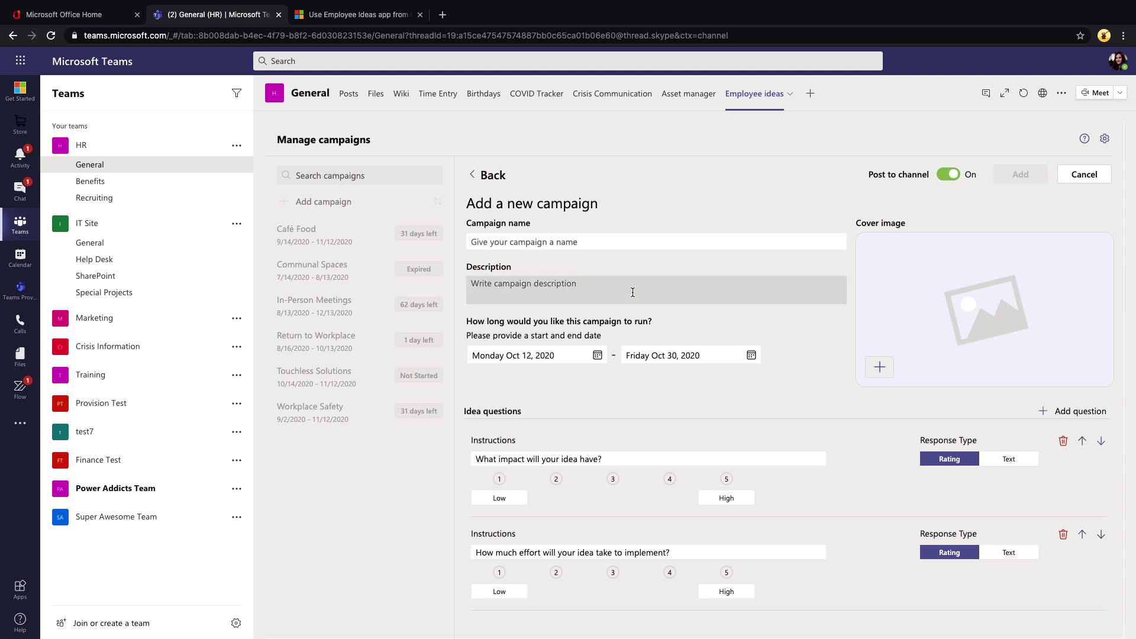
click(581, 243)
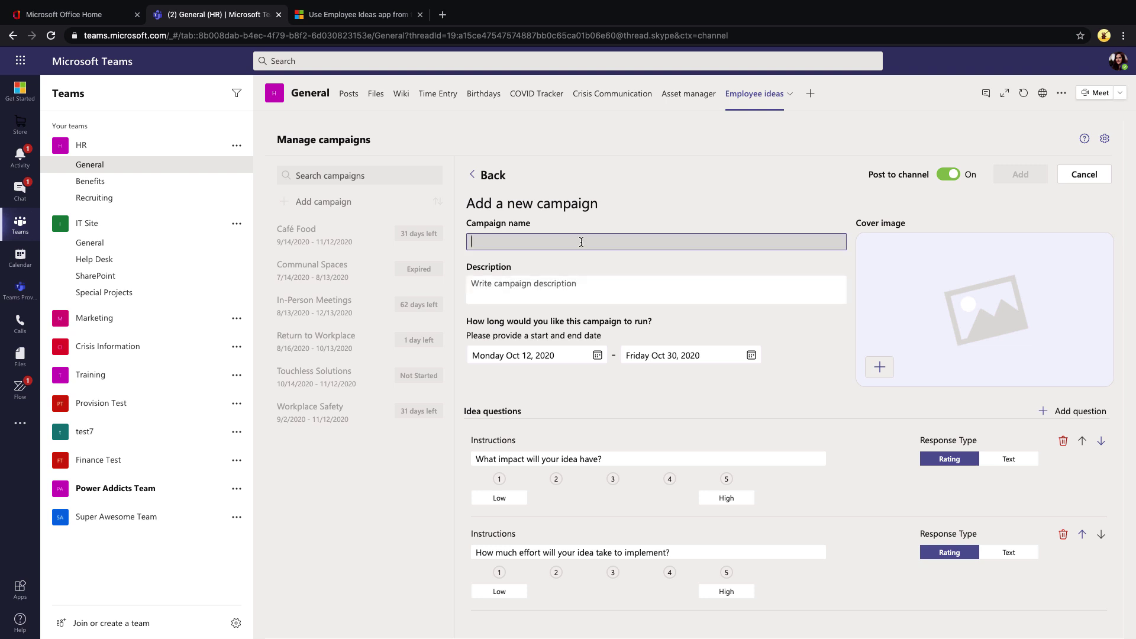
text(Chri)
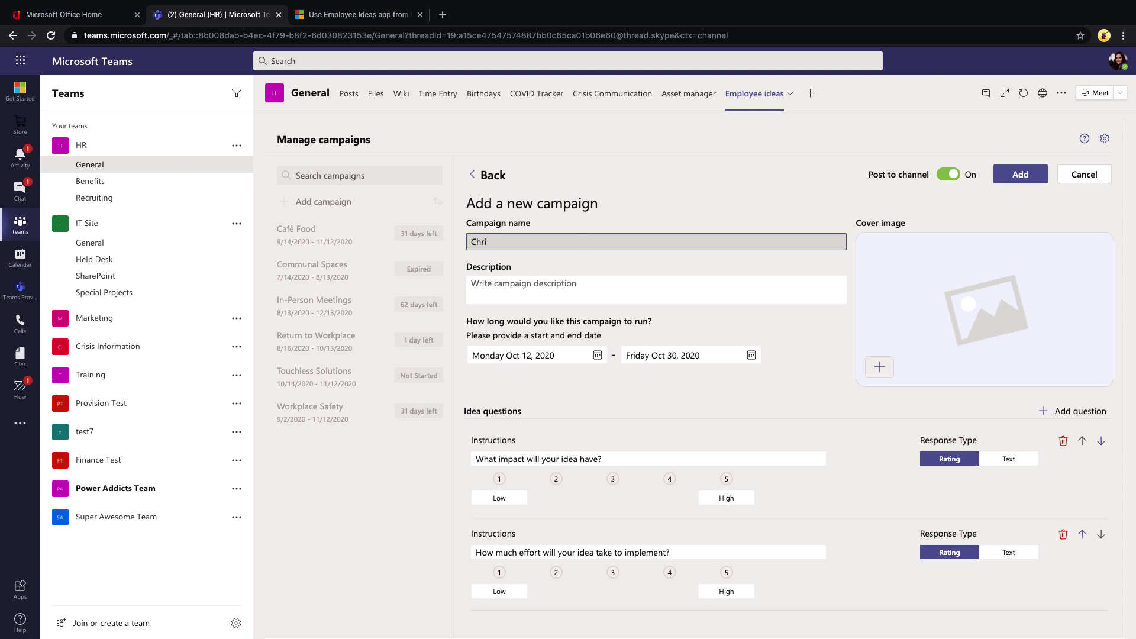
text(stmas Party)
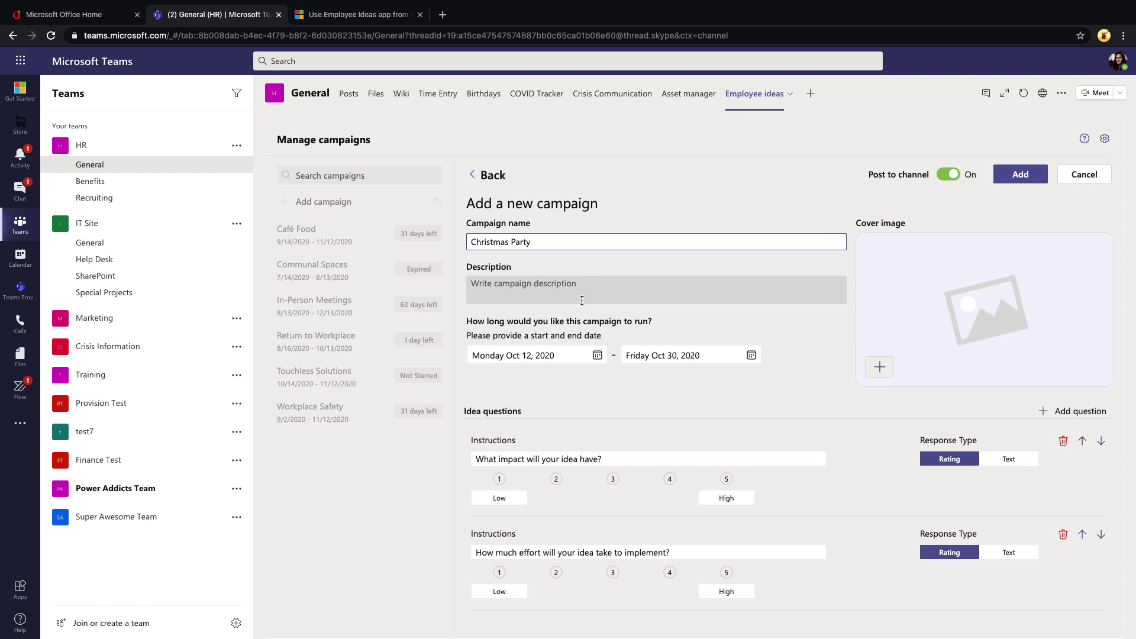
click(750, 356)
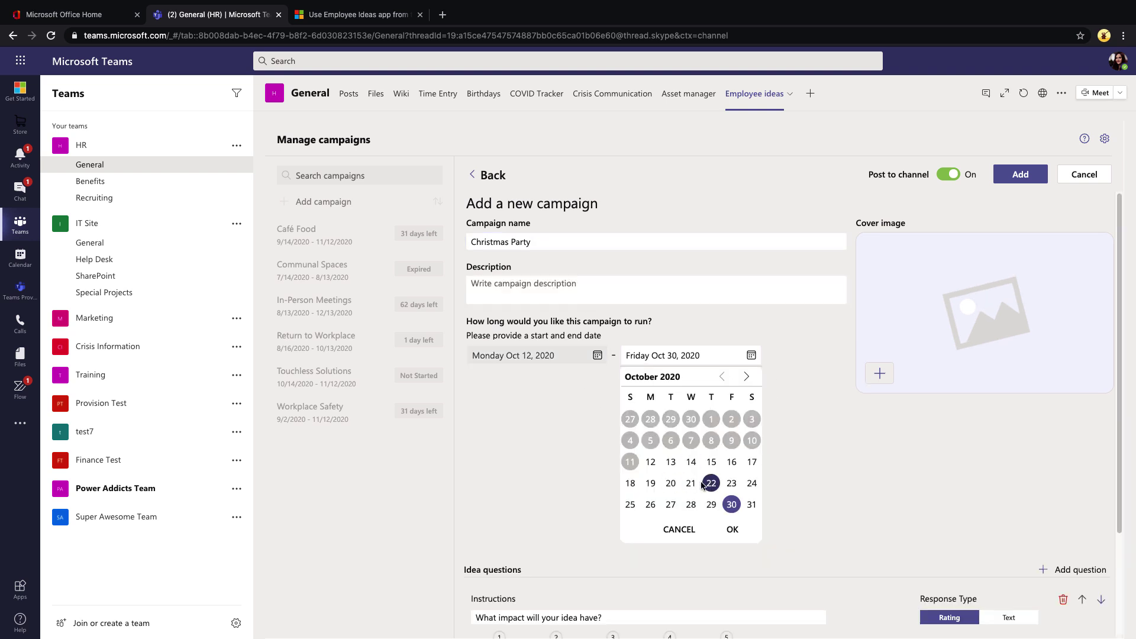
click(747, 377)
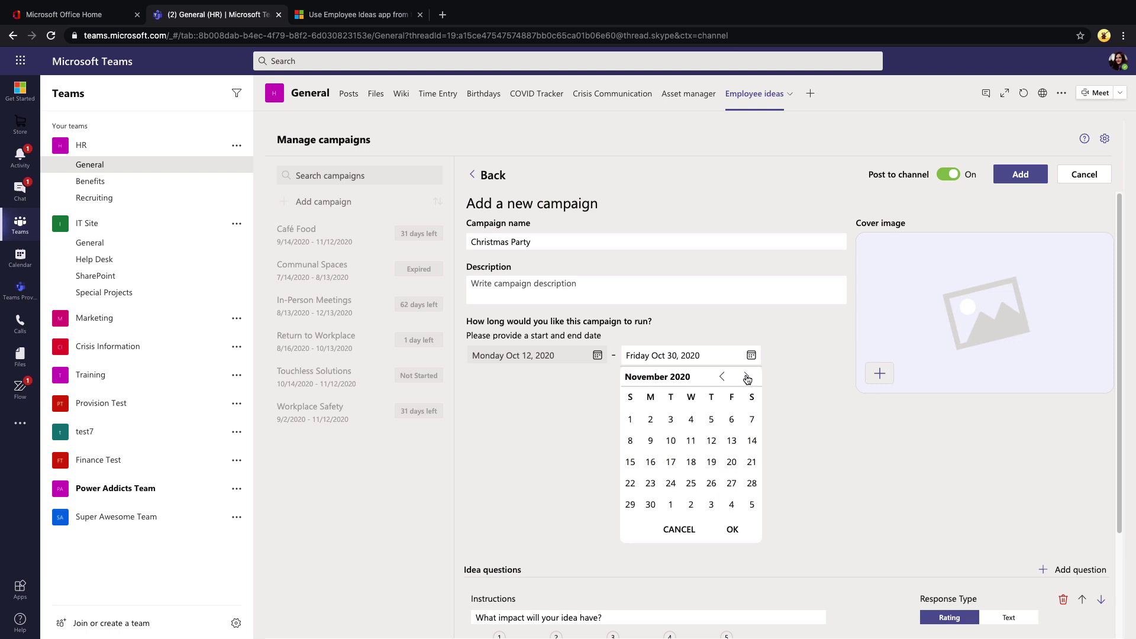
click(747, 377)
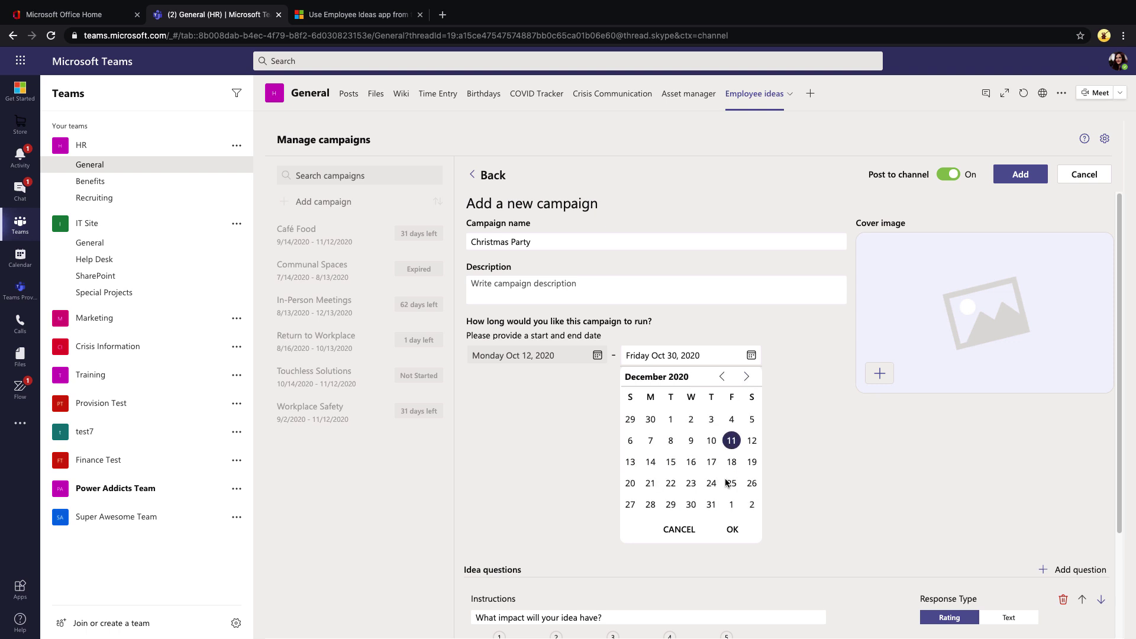
click(650, 484)
click(733, 529)
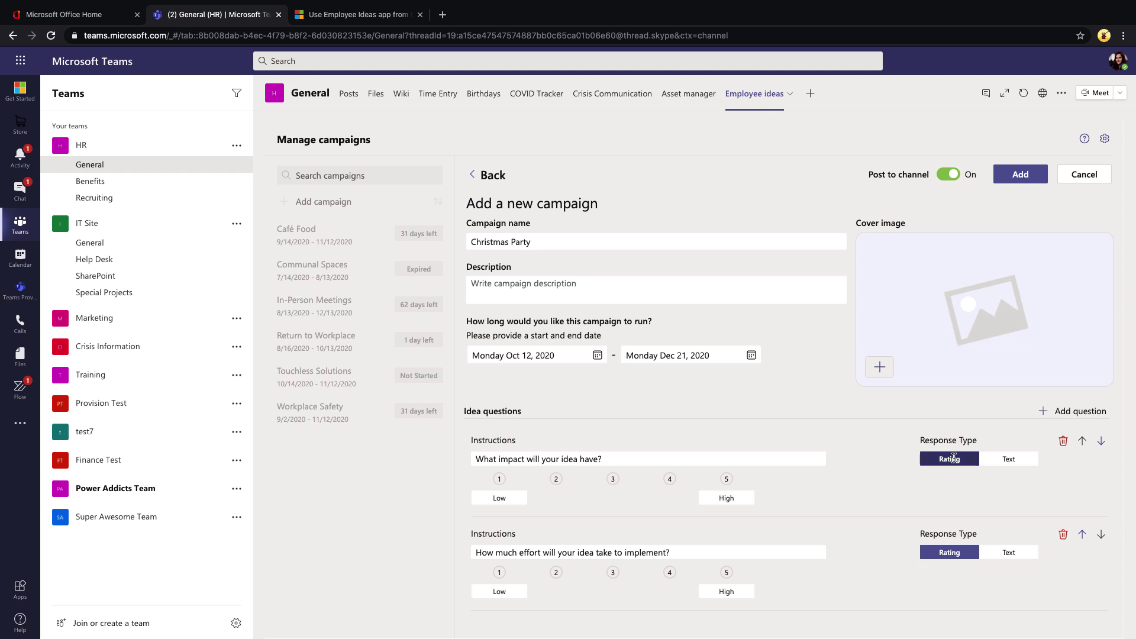
Step: Try long text answers for the impact question, then revert it to a rating
click(1011, 460)
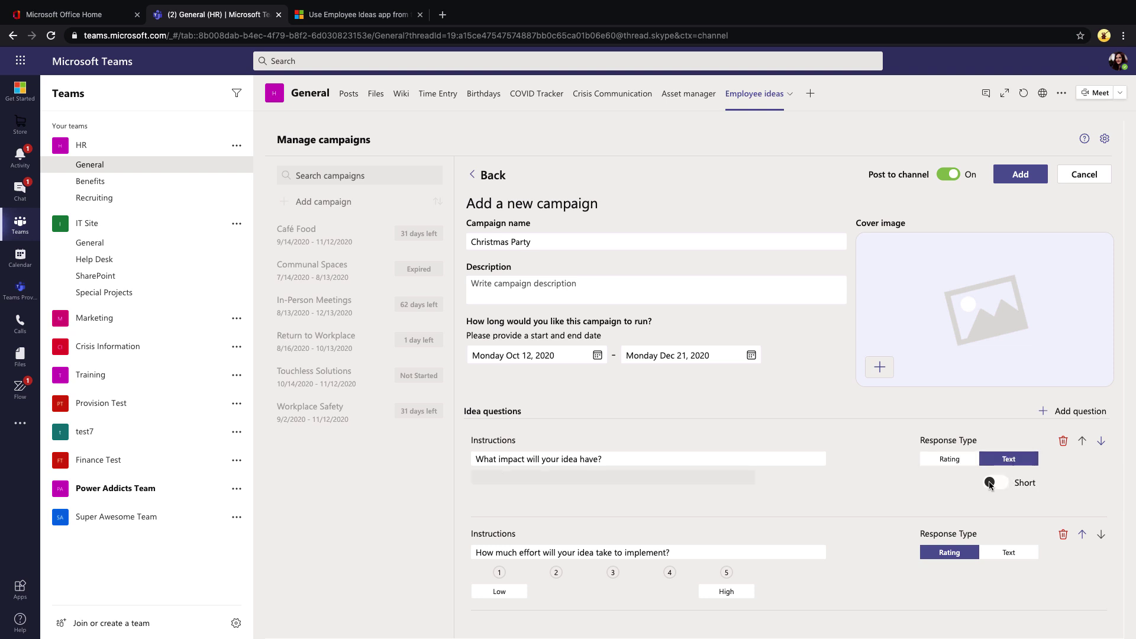
click(991, 483)
click(951, 460)
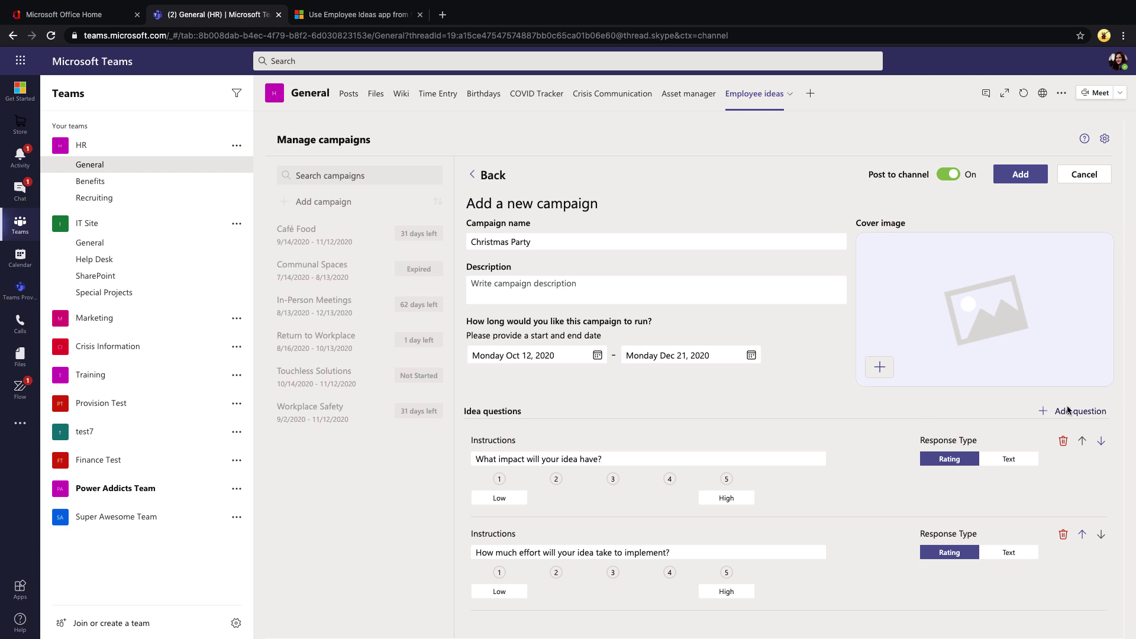
Step: Add a text-answer question 'How much will this idea cost?' and move it to second place
click(1045, 412)
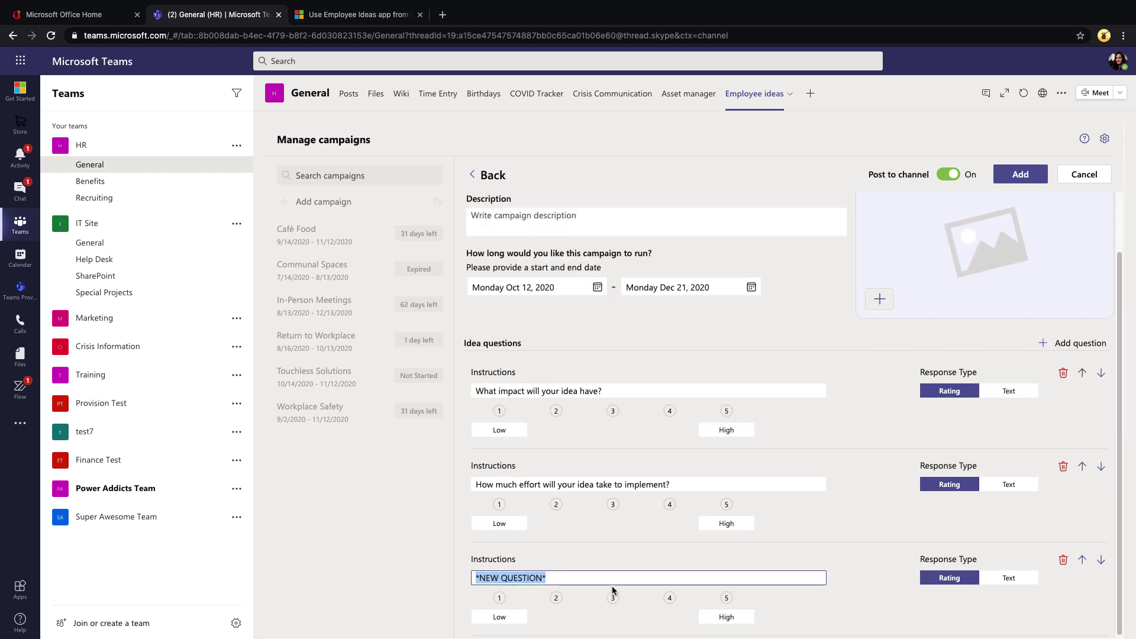
text(How much wi)
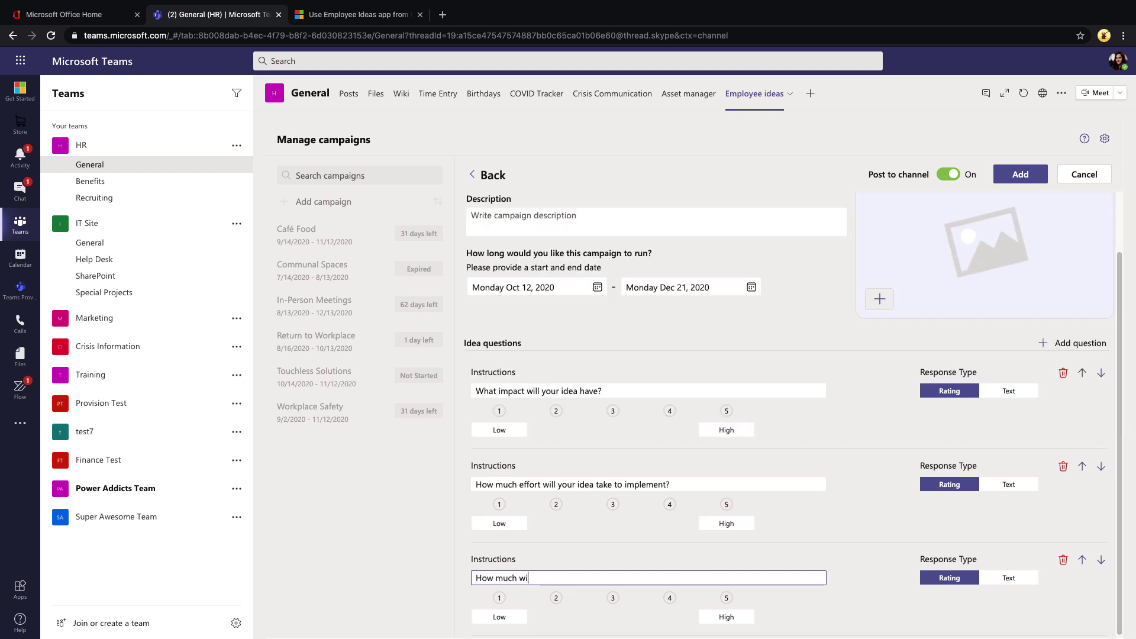
text(ll this idea cost?)
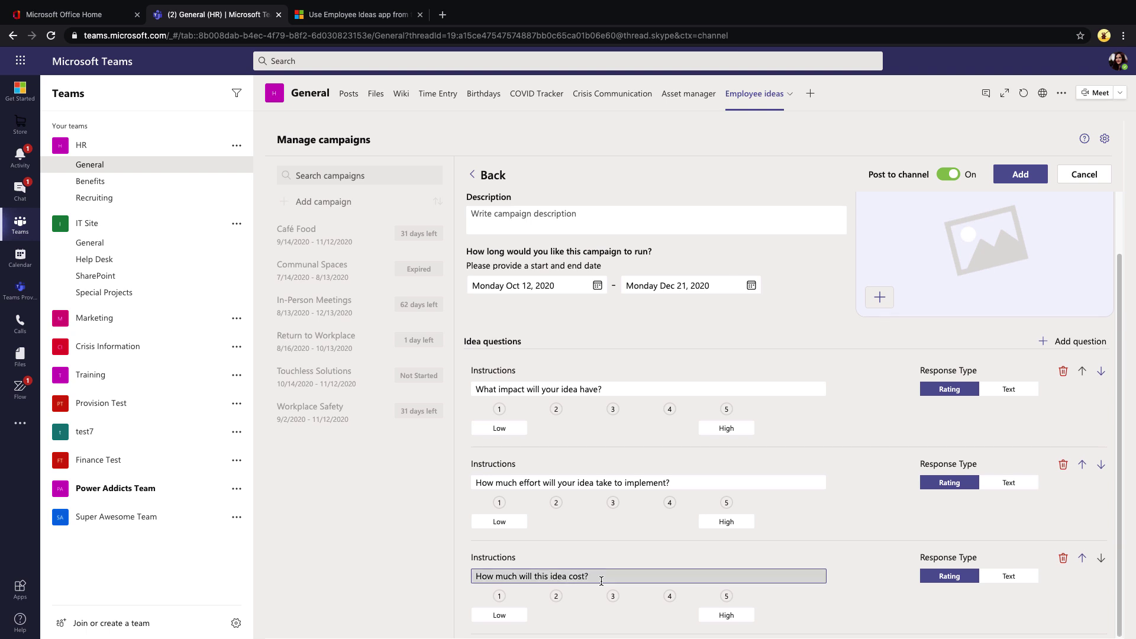
click(1022, 572)
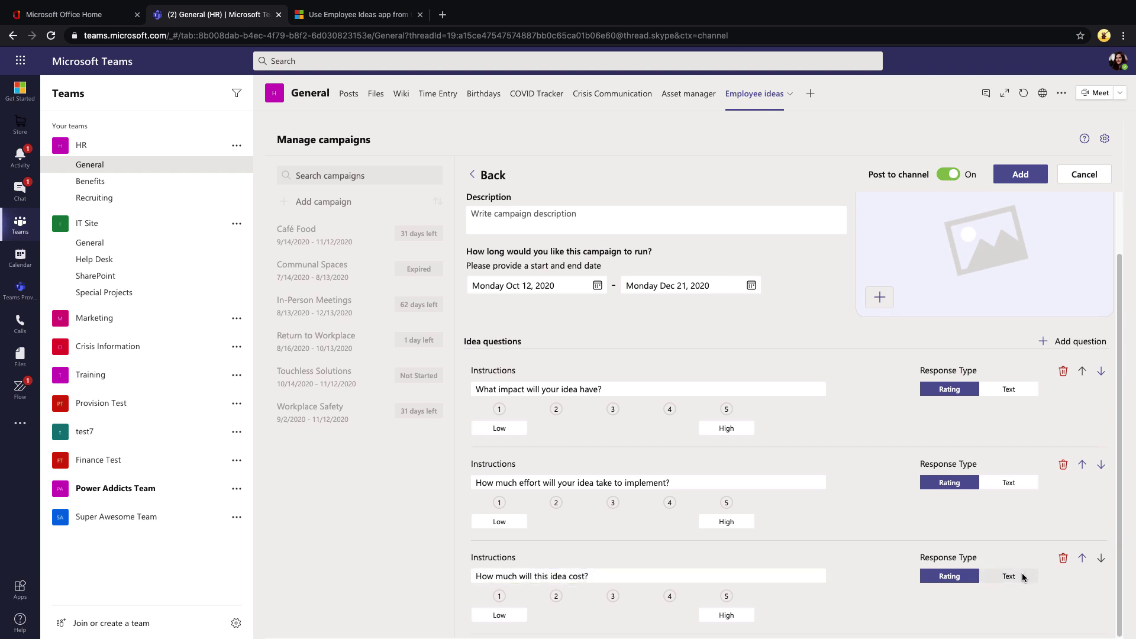
click(1012, 576)
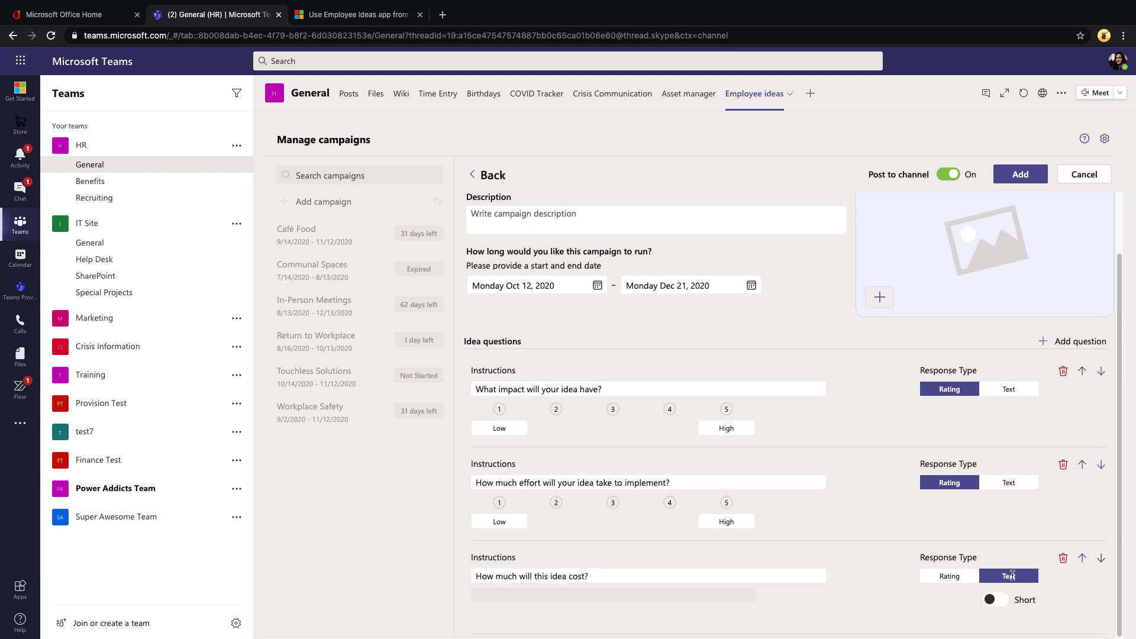
click(1083, 560)
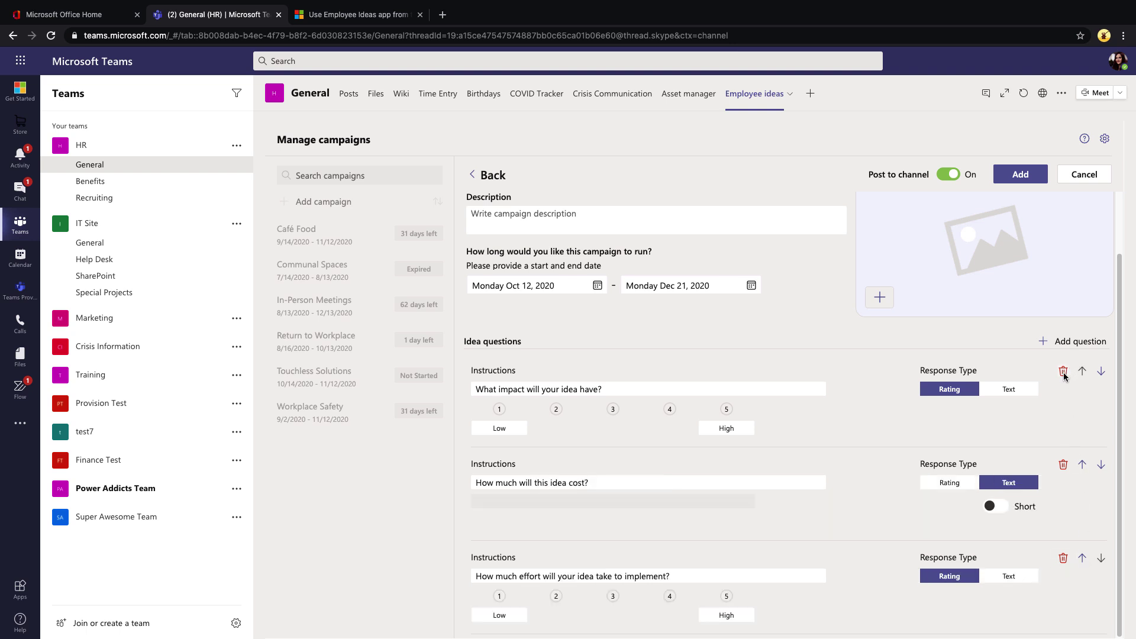
scroll(879, 367, up, 3)
Step: Choose the cherry-blossom picture as the campaign's cover image
click(879, 367)
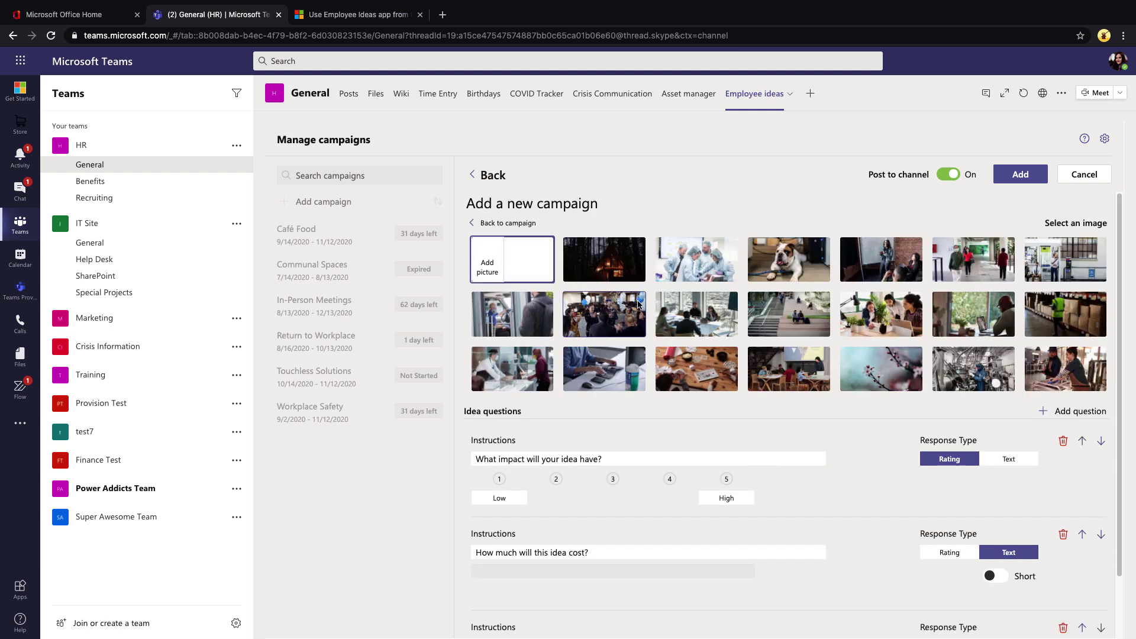
scroll(638, 309, down, 1)
scroll(638, 309, down, 1)
scroll(636, 313, up, 1)
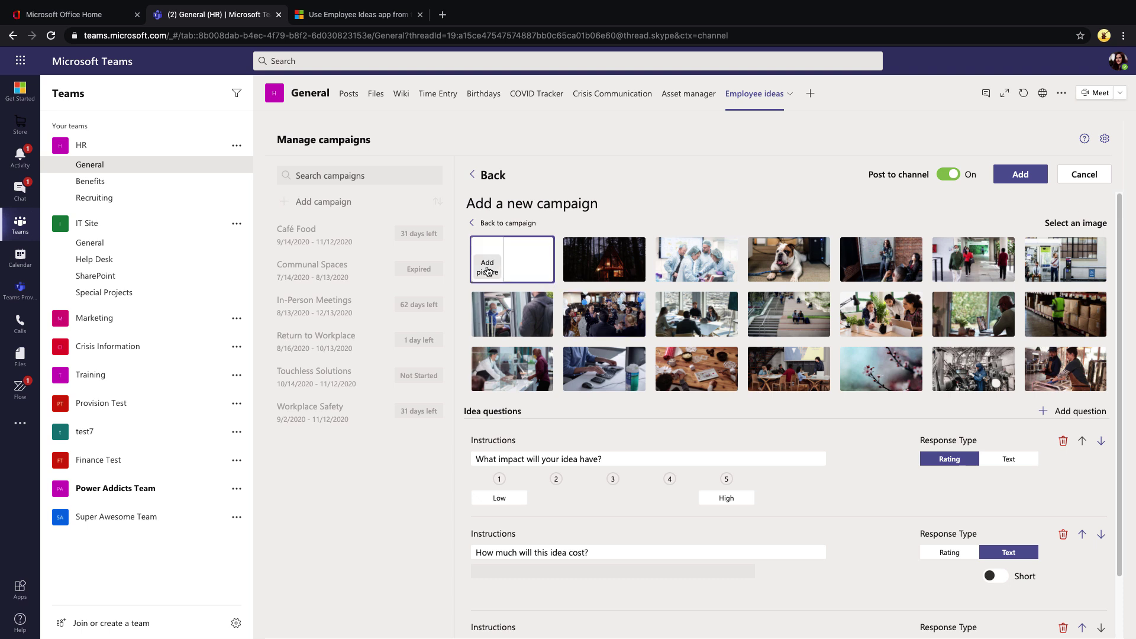
click(881, 369)
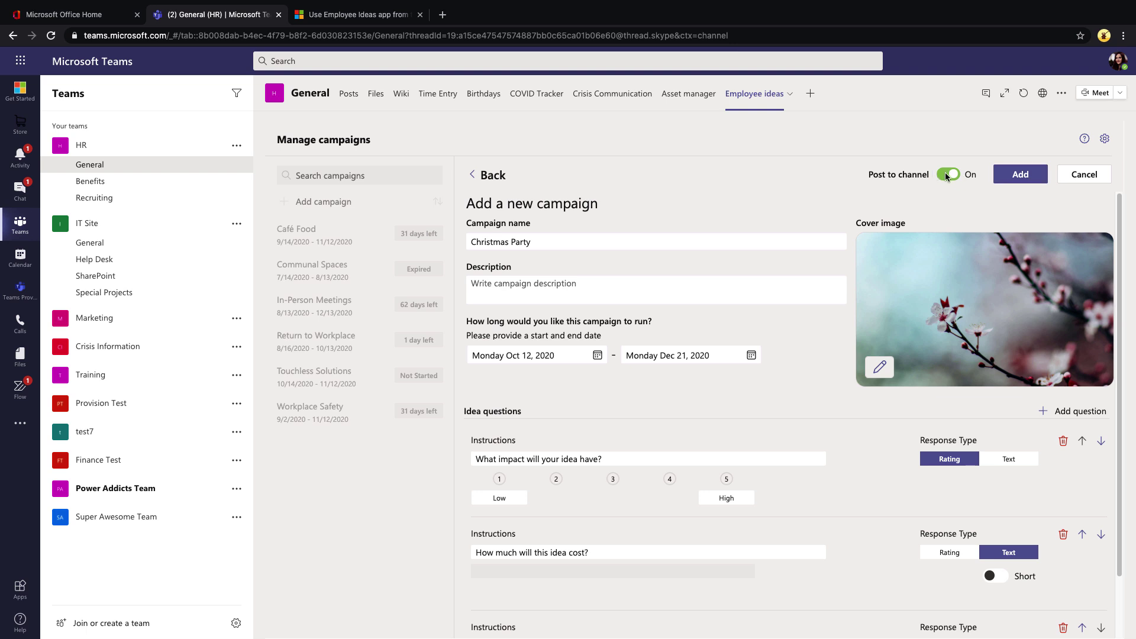
Step: Paste in the party-ideas description and save the Christmas Party campaign
click(1010, 179)
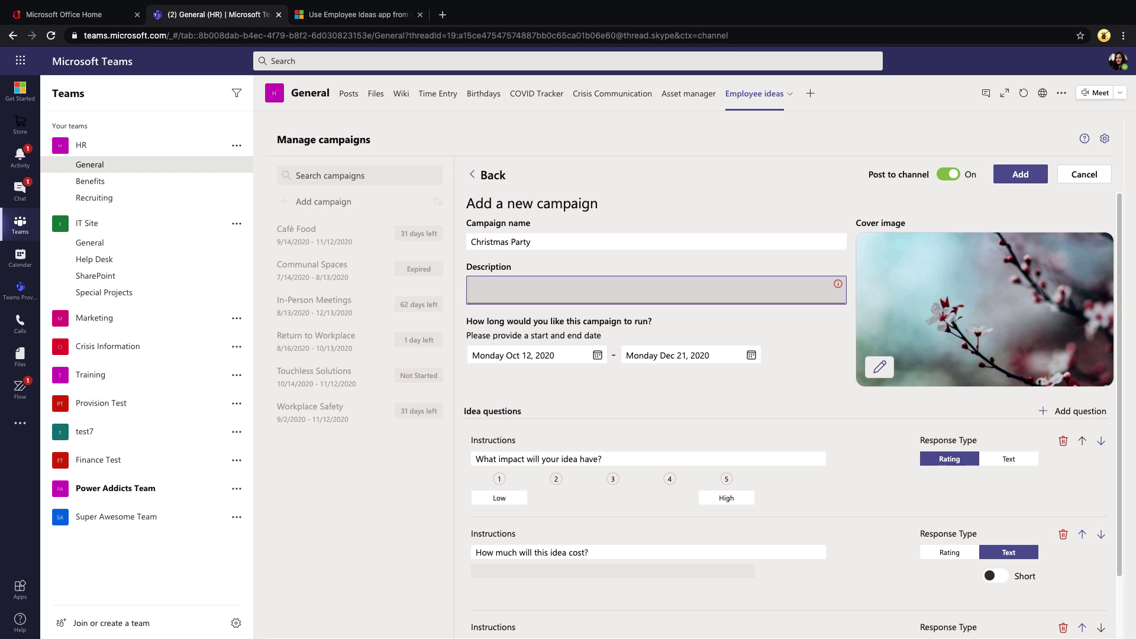
click(657, 295)
text(We need ideas on what to do for the company Christmas party this year)
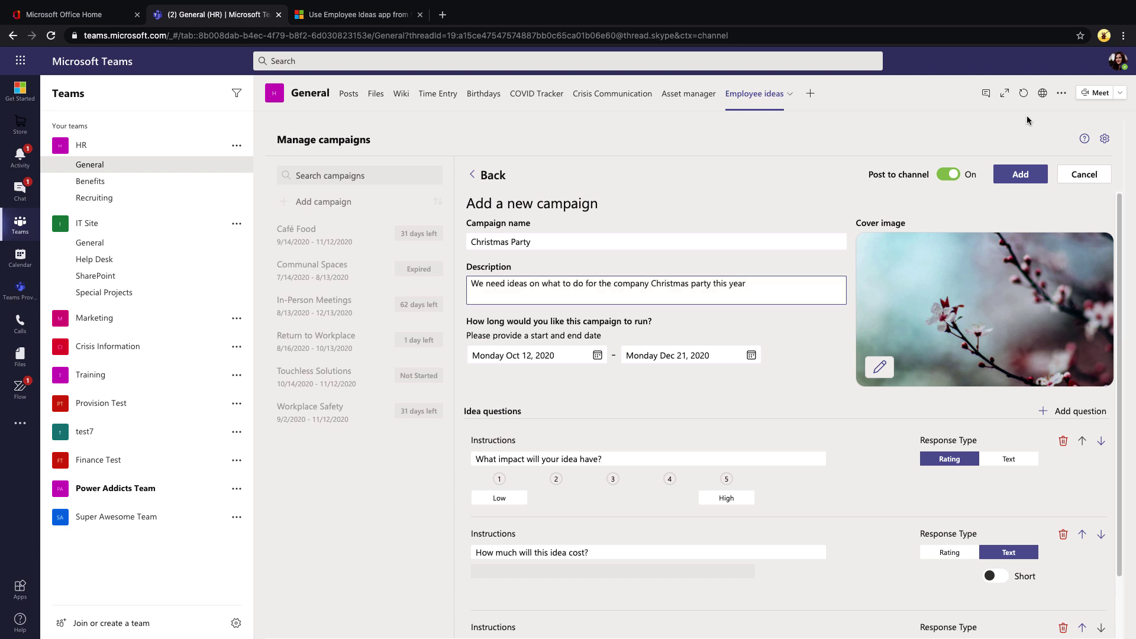
click(1015, 176)
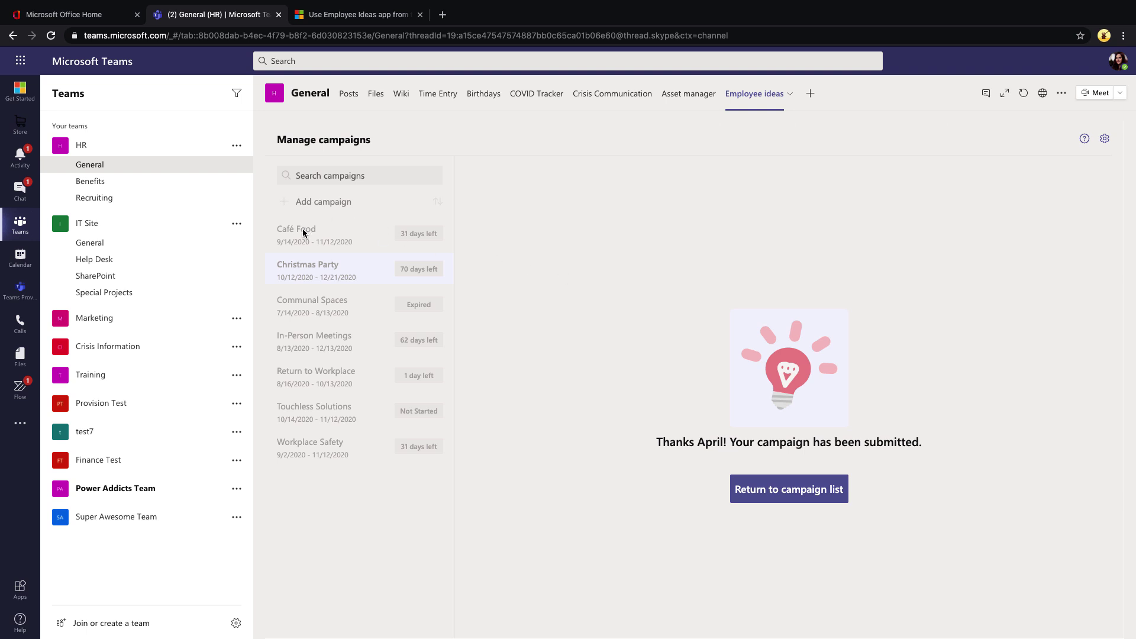
Step: Open the Christmas Party campaign to see its cherry-blossom cover, 10/12–12/21/2020 dates and 0 ideas
click(303, 284)
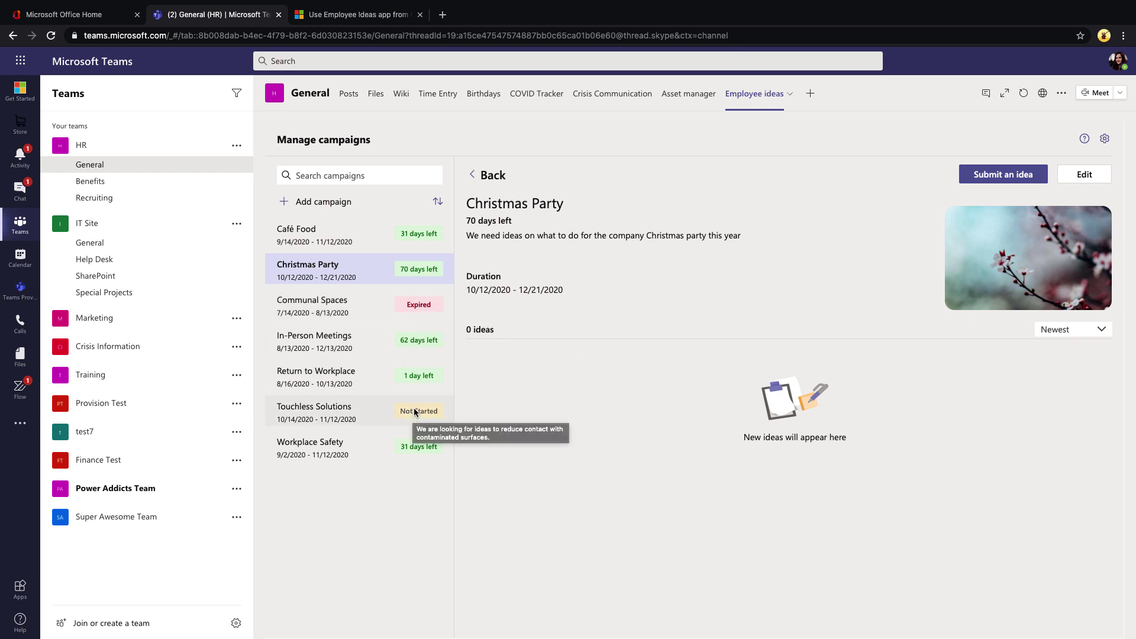
click(1016, 175)
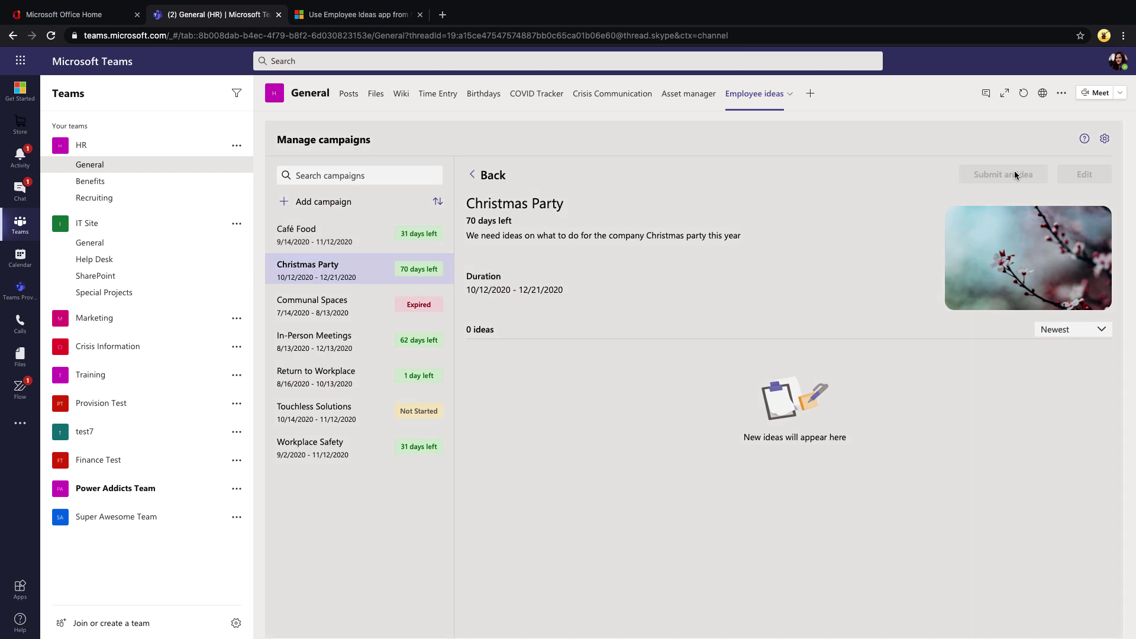
scroll(673, 403, down, 1)
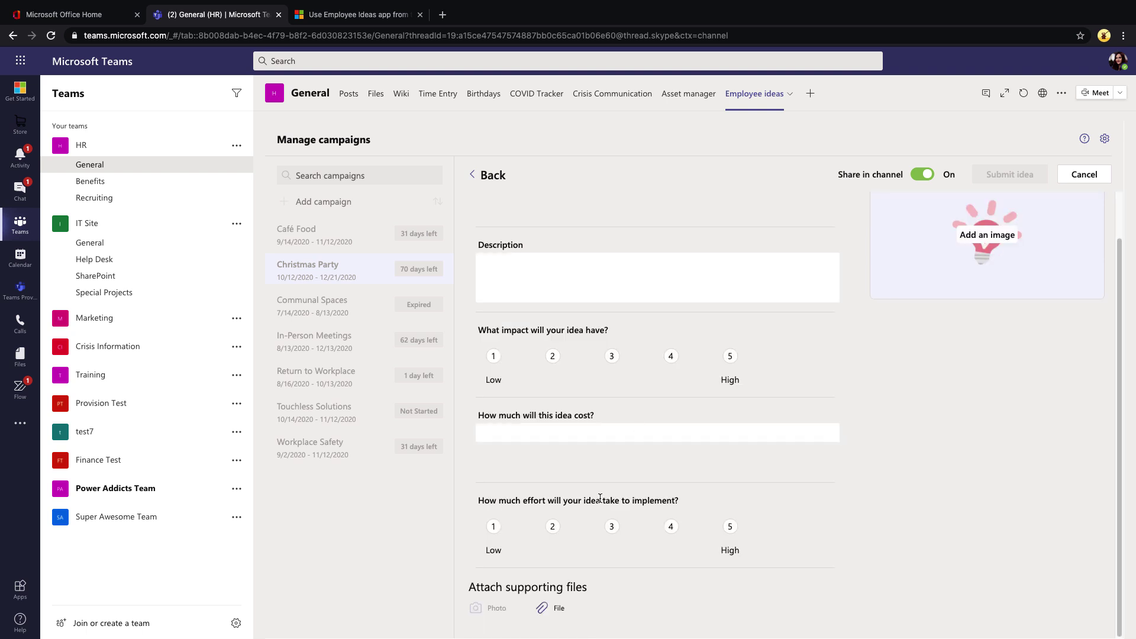
click(547, 427)
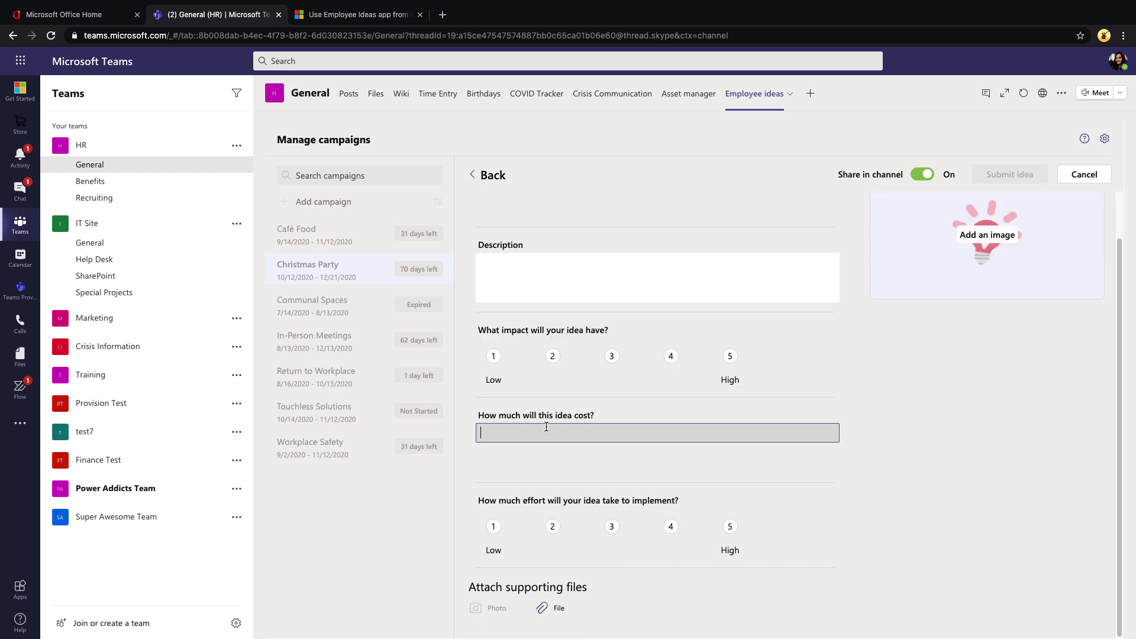
text(500)
scroll(567, 480, up, 1)
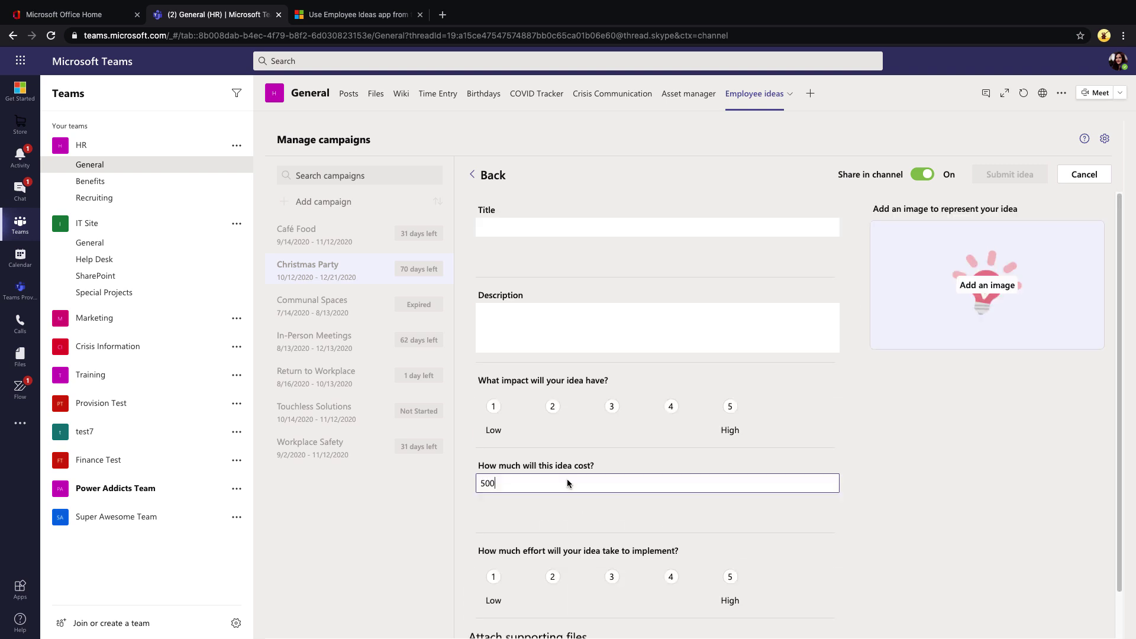
click(497, 175)
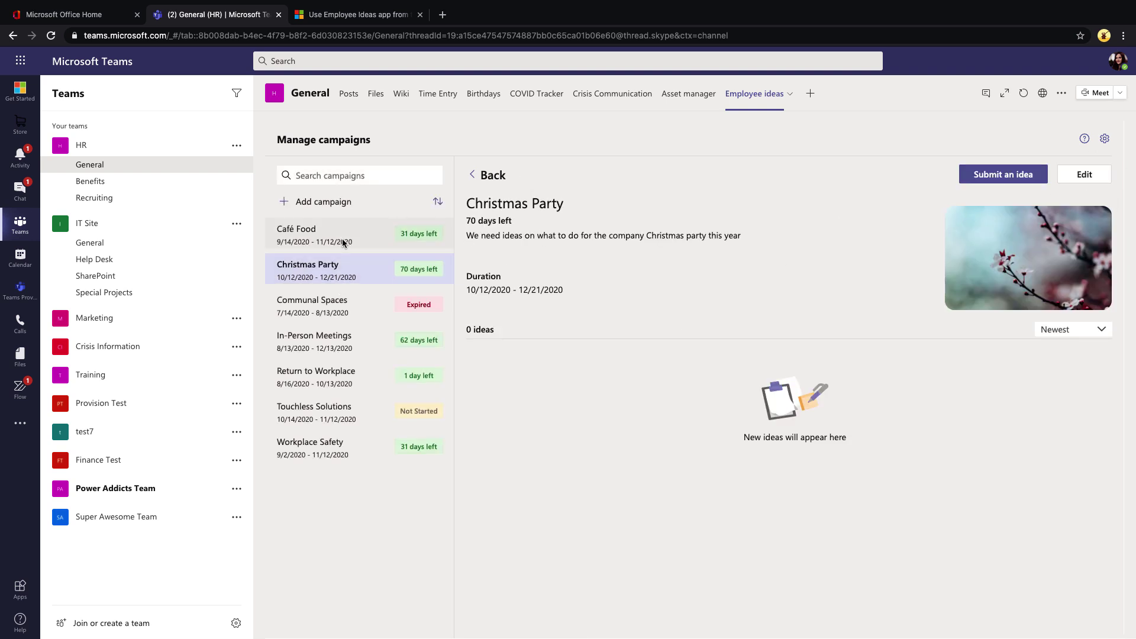
Step: Open the expired Communal Spaces campaign, start a duplicate of it, then cancel the copy
click(344, 314)
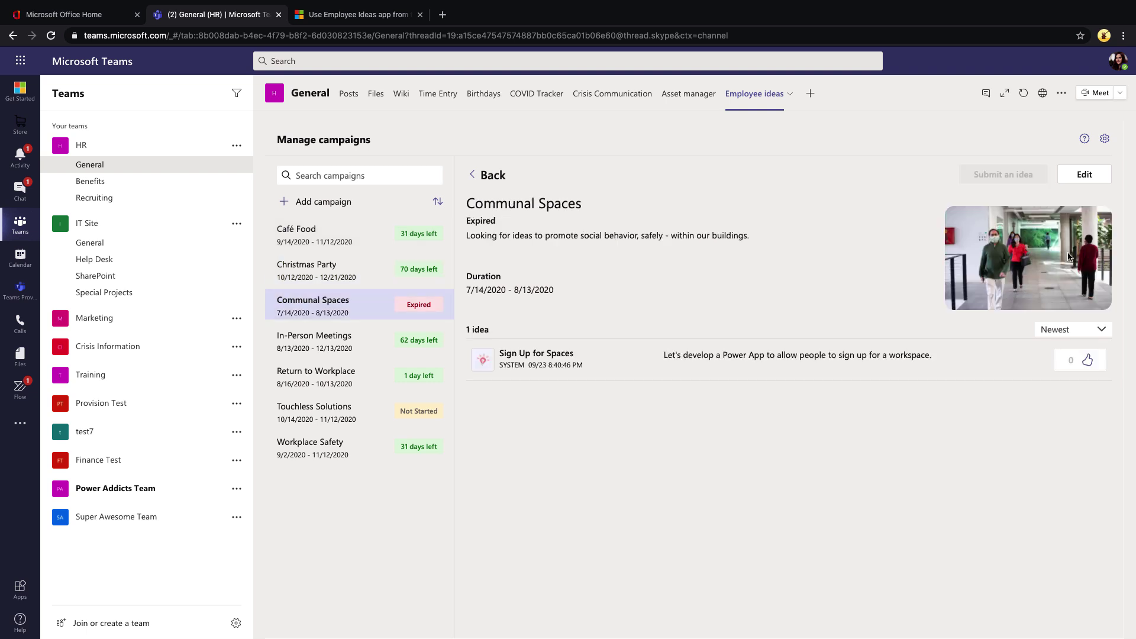
click(1099, 174)
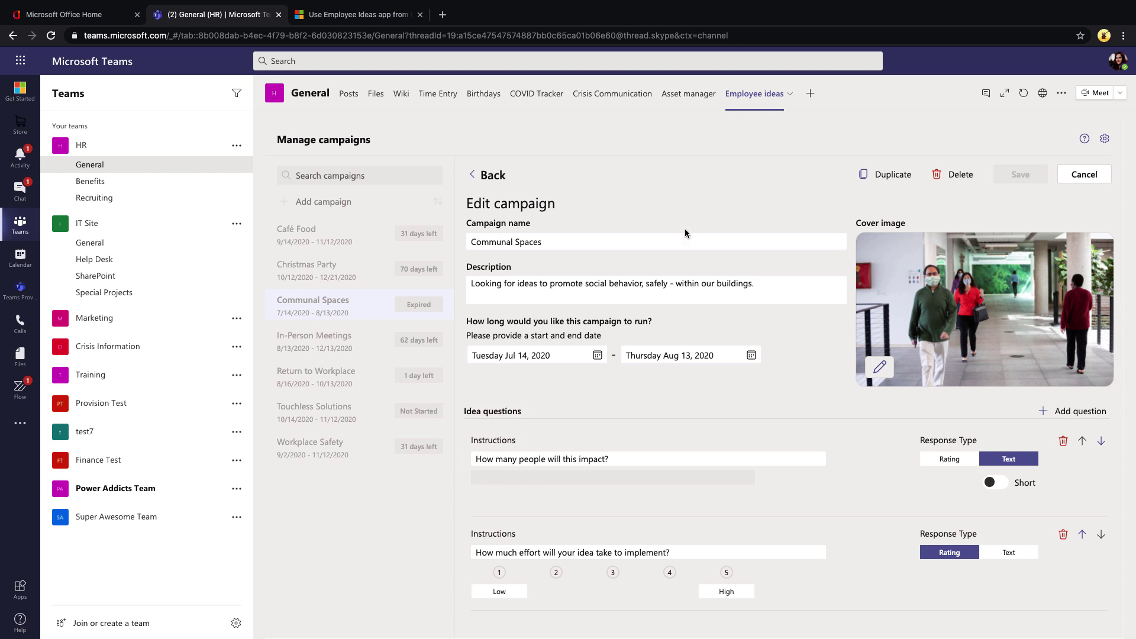
click(865, 175)
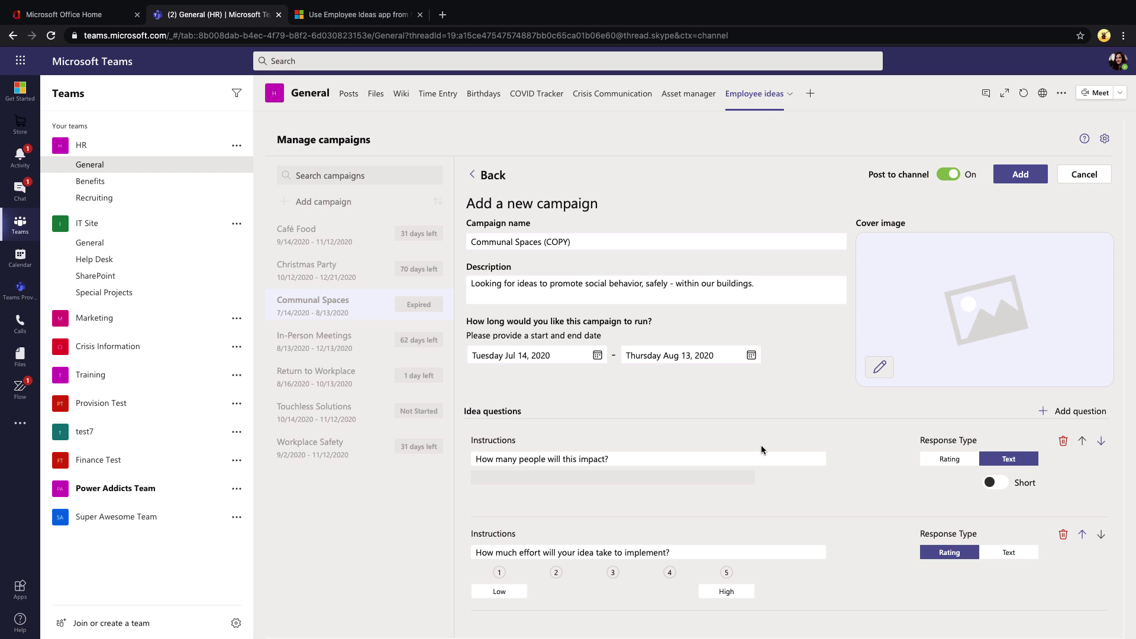
click(1084, 174)
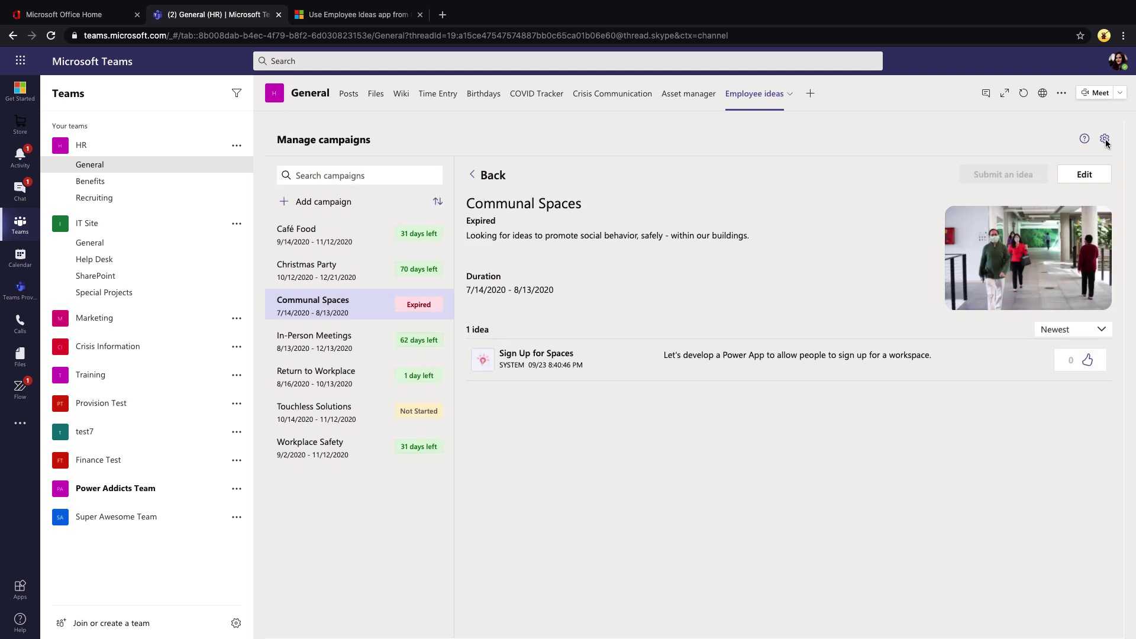
Step: Review the channels available for app messages in settings, leaving the channel unchanged
click(1104, 140)
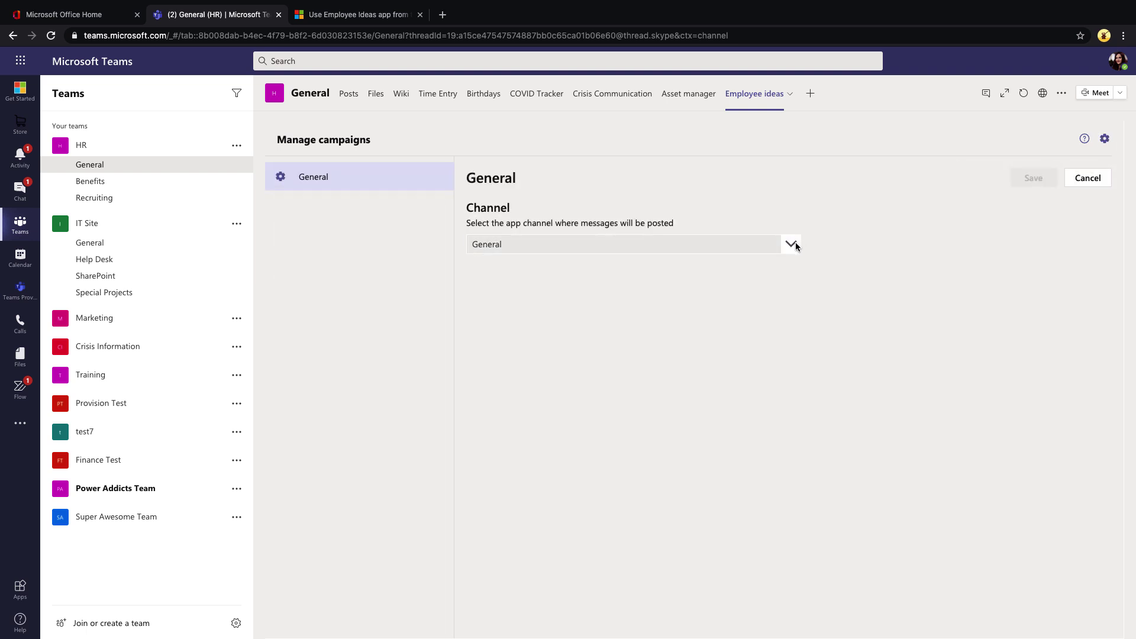
click(791, 243)
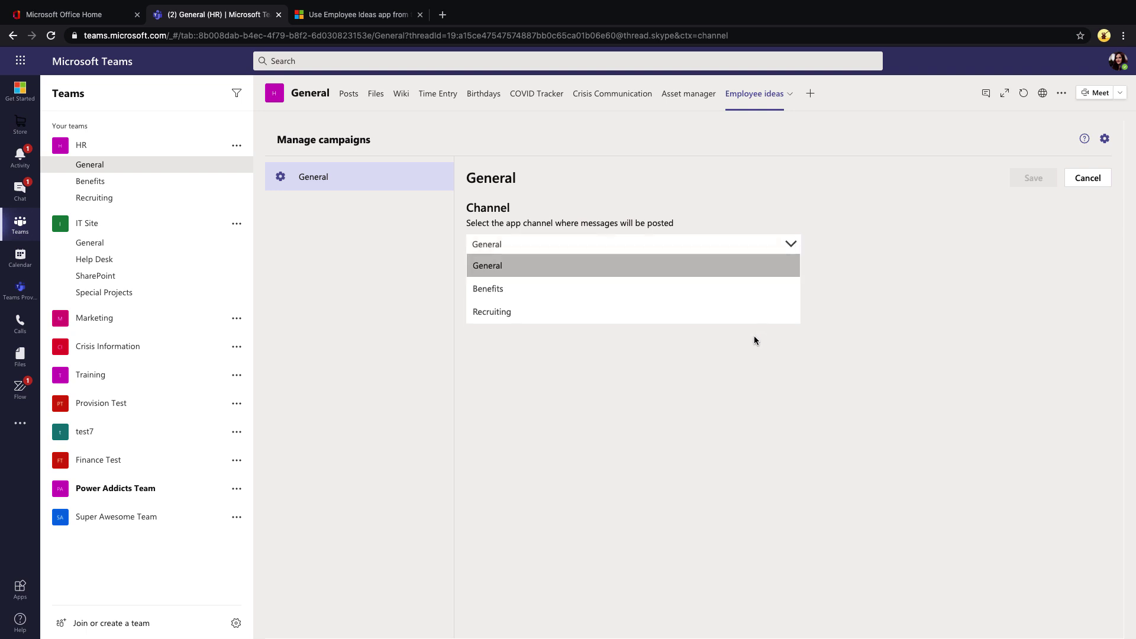
click(1070, 176)
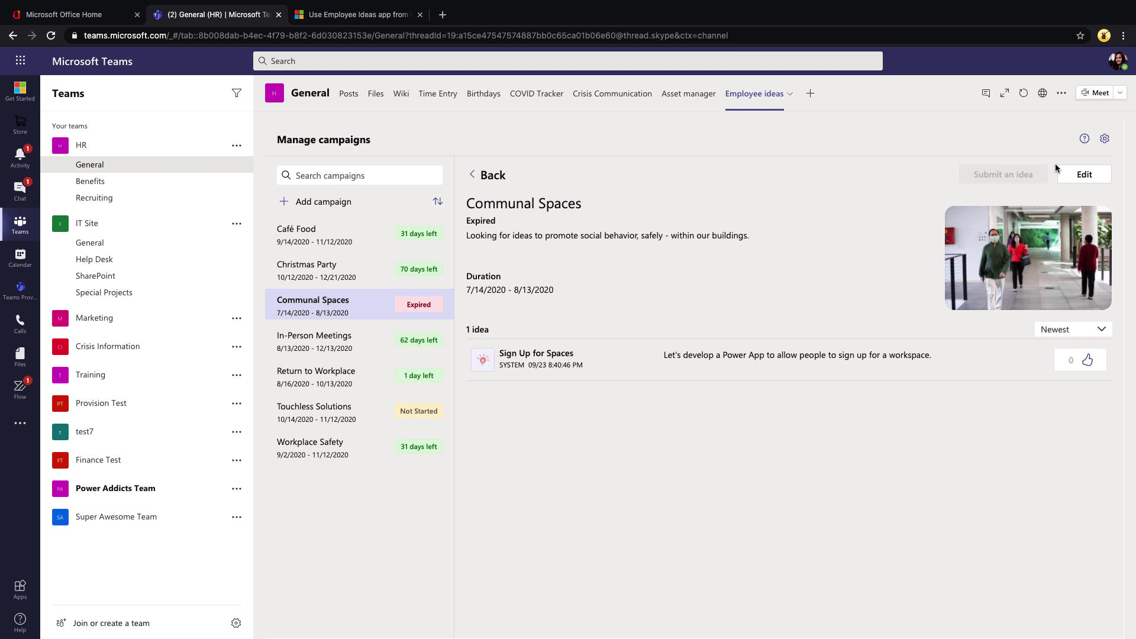
Step: Open the Employee ideas documentation from the help options and scroll through it
click(1084, 140)
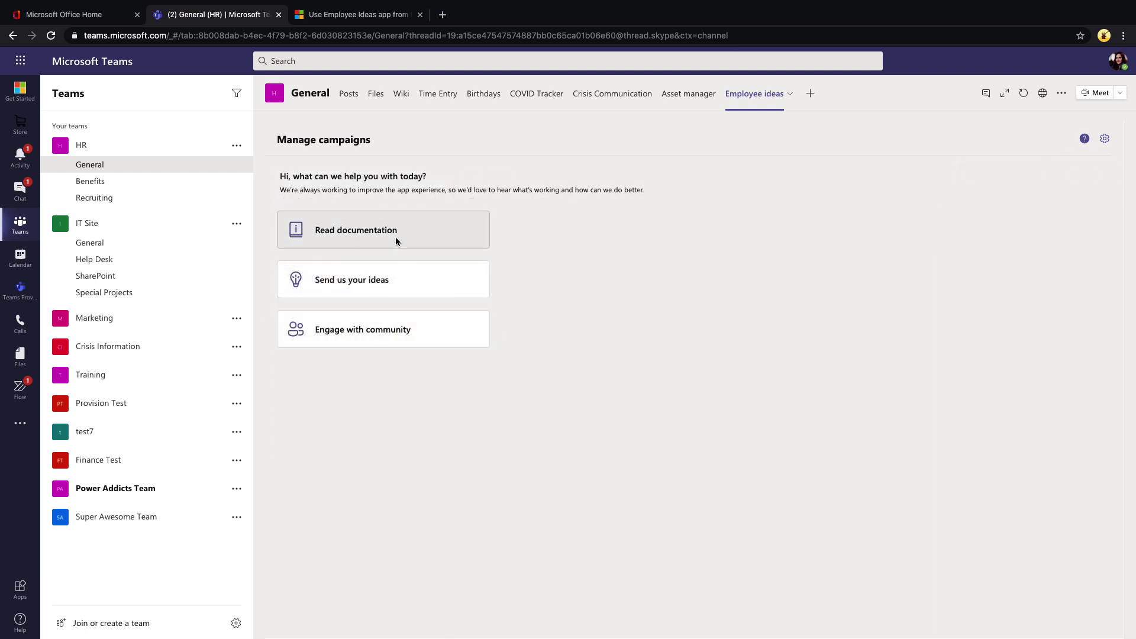
click(368, 233)
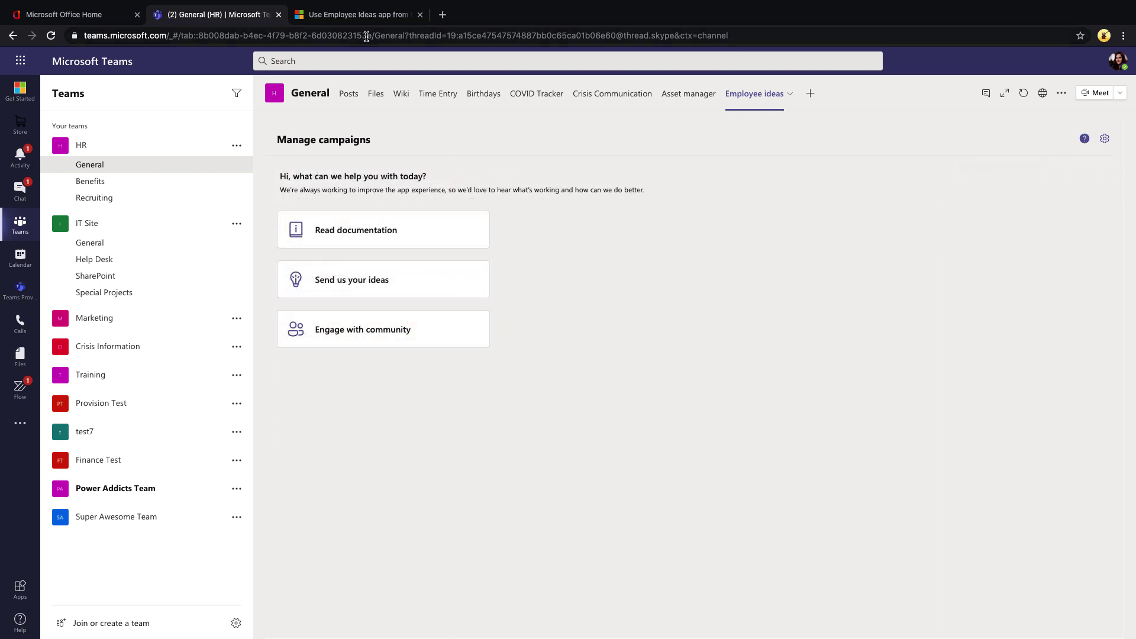
scroll(424, 332, up, 15)
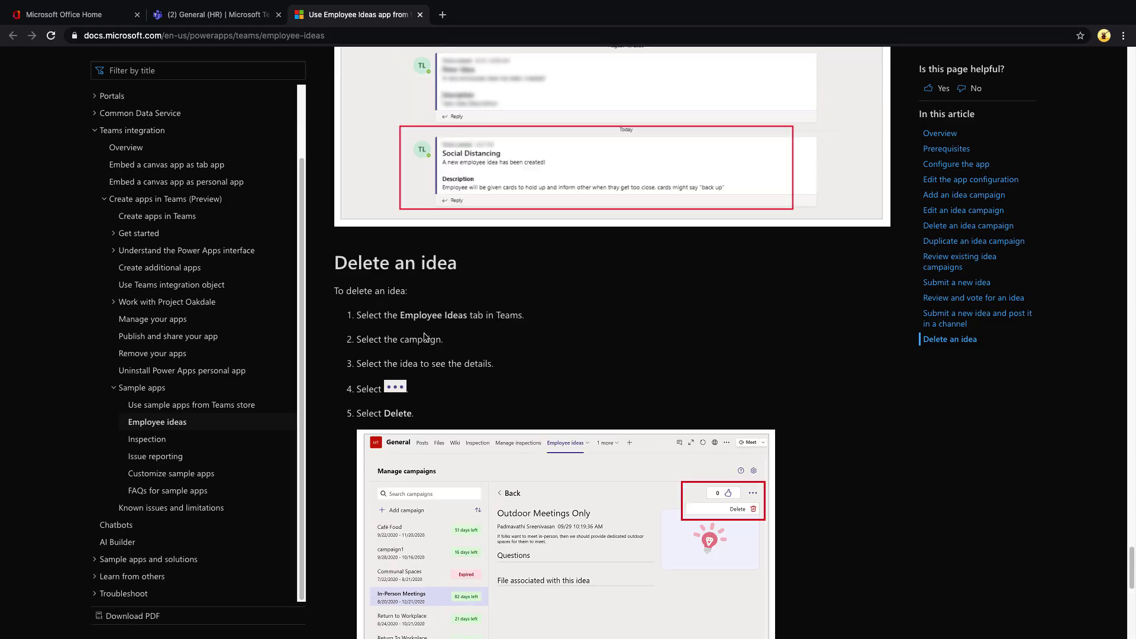
scroll(515, 418, up, 20)
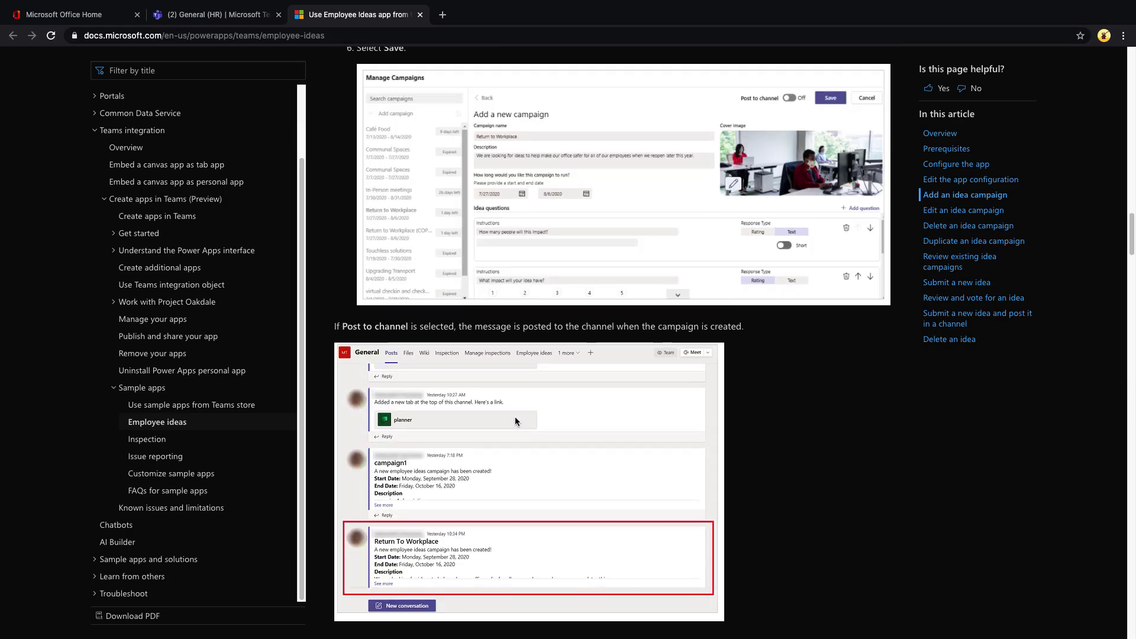
Step: Open the community forum and the Send us your ideas page, then return to the Teams tab
click(218, 12)
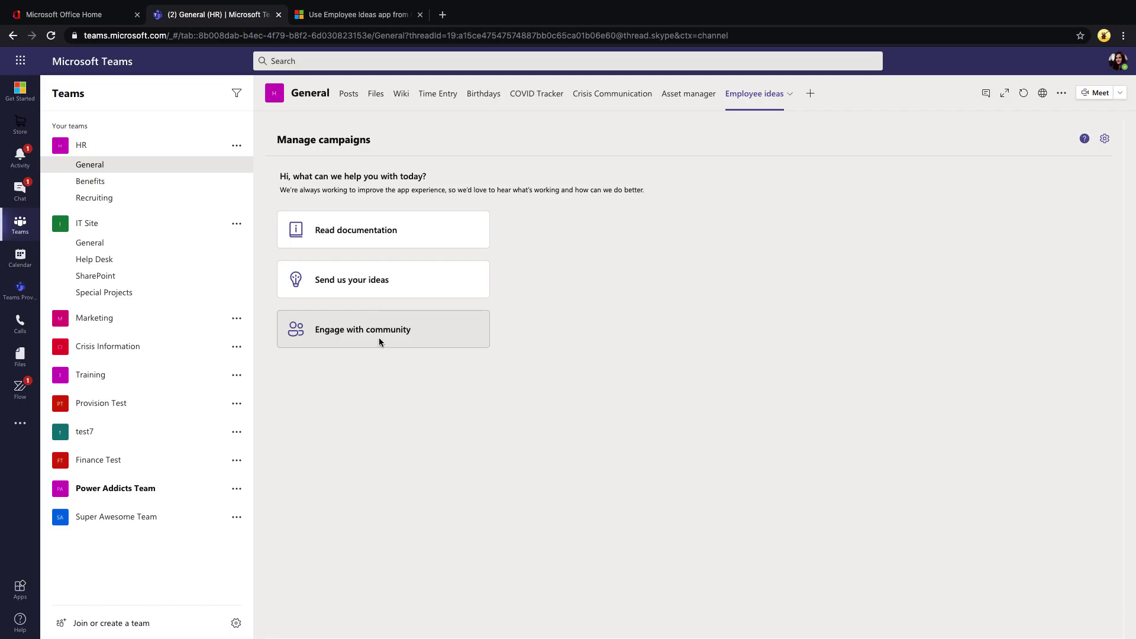
click(381, 340)
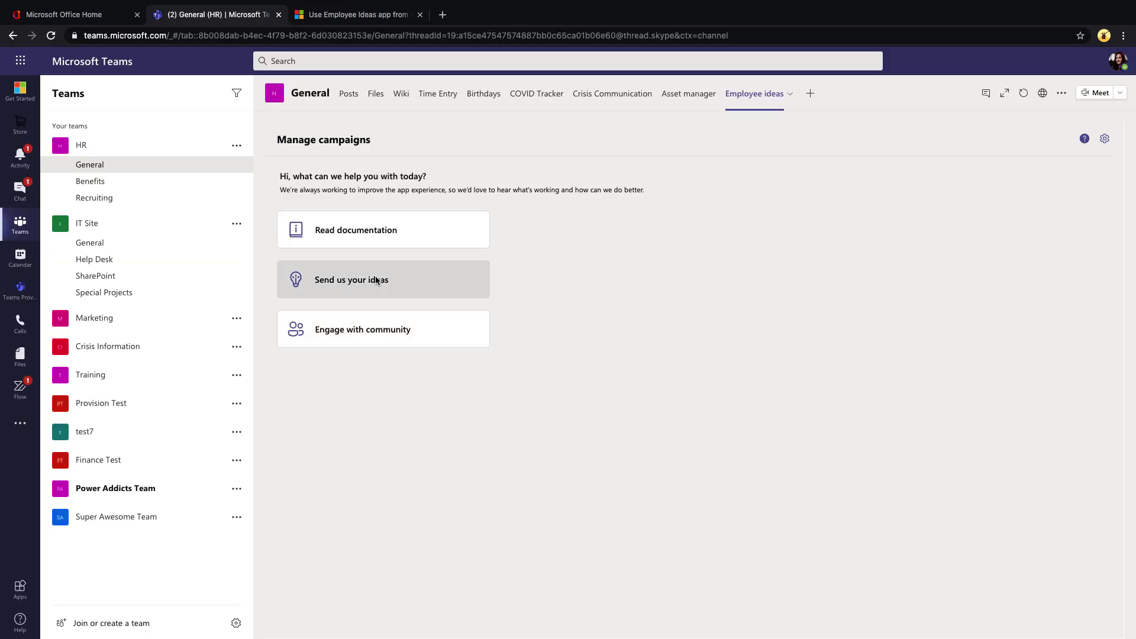
click(379, 281)
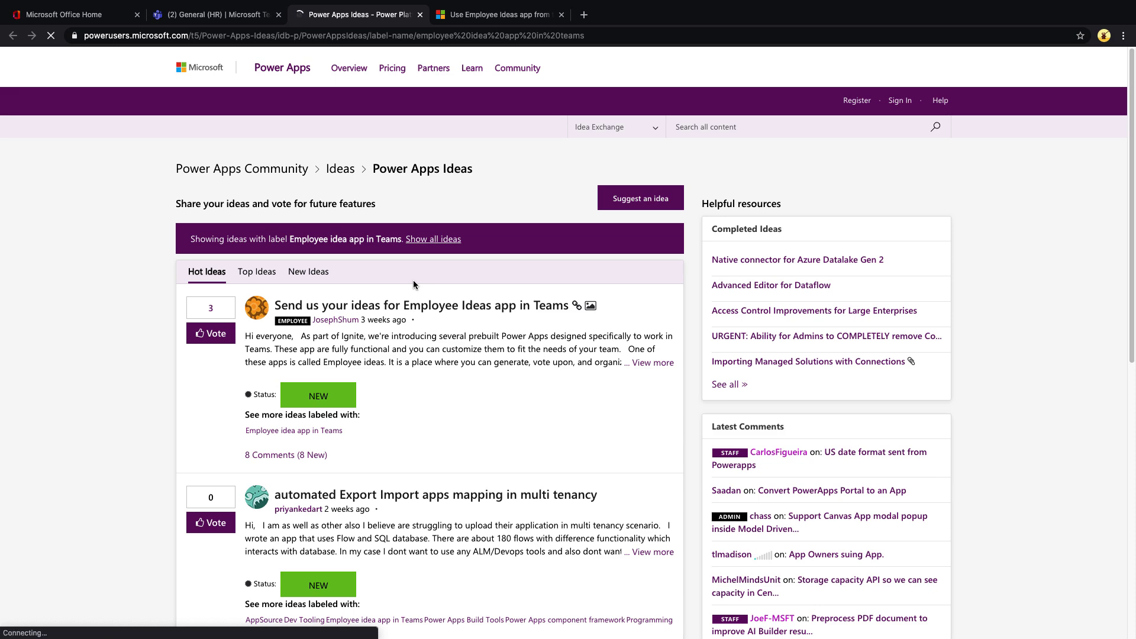
key(ctrl+shift+Tab)
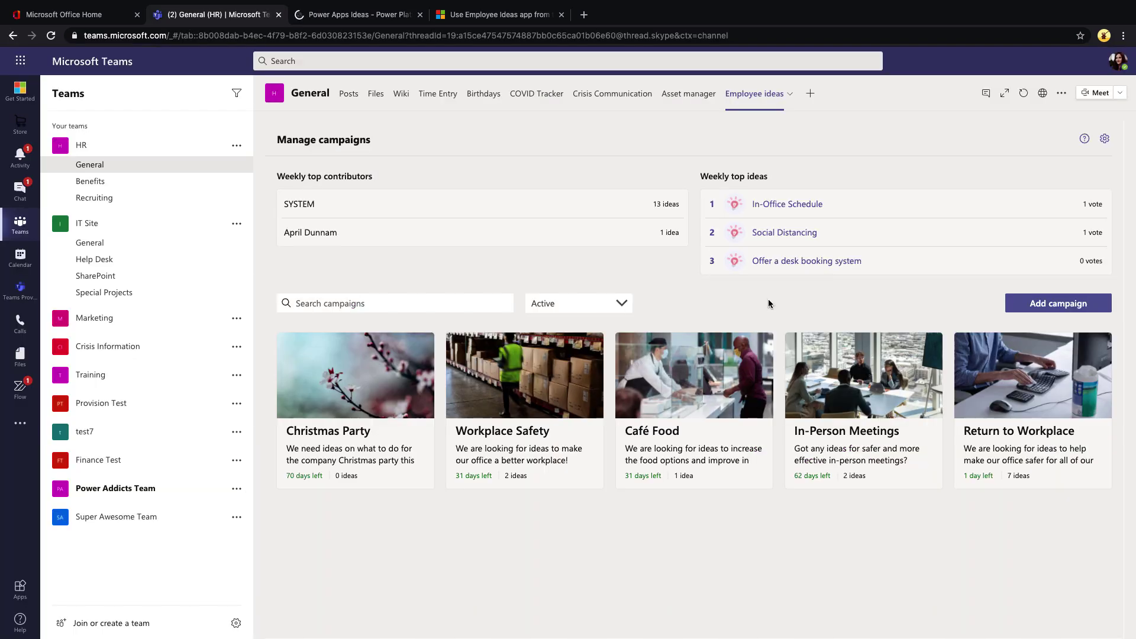